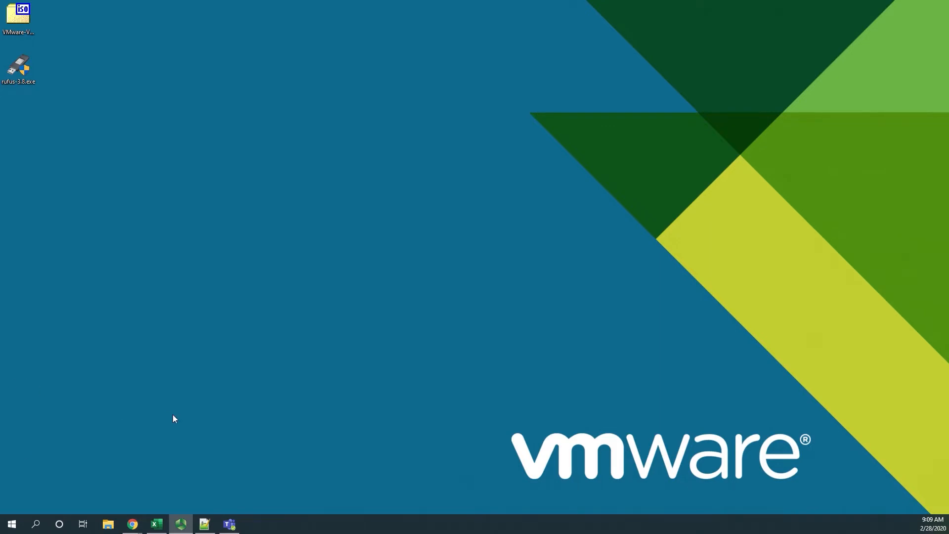
Open the VMware vSphere product download page from the VMware downloads list and view the versions available for selection
{"action": "mouse_move", "coordinate": [132, 524]}
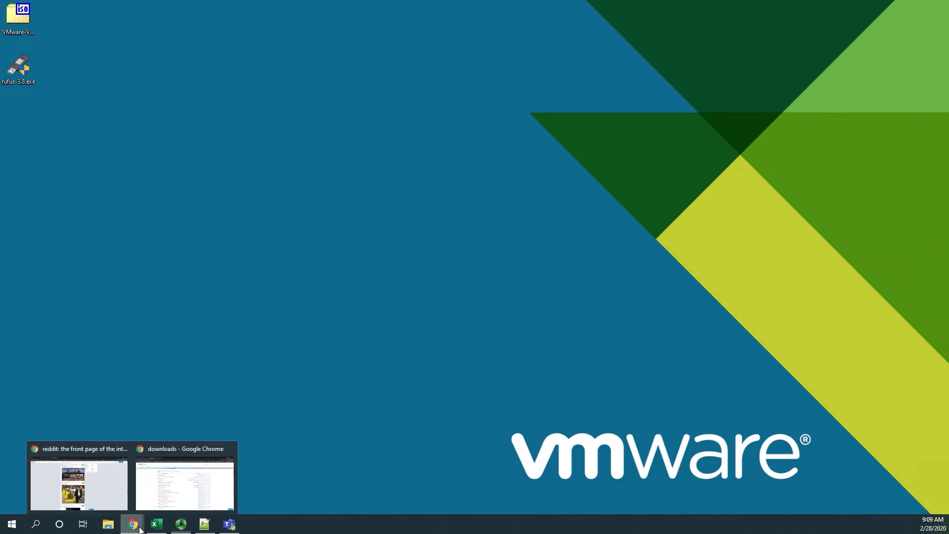
{"action": "left_click", "coordinate": [169, 507]}
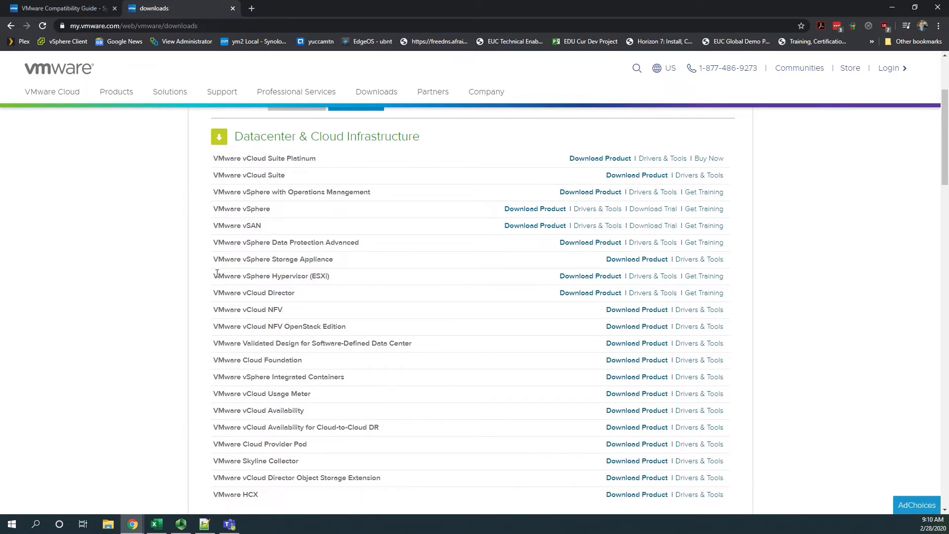
{"action": "triple_click", "coordinate": [342, 277]}
{"action": "left_click", "coordinate": [332, 276]}
{"action": "left_click", "coordinate": [549, 209]}
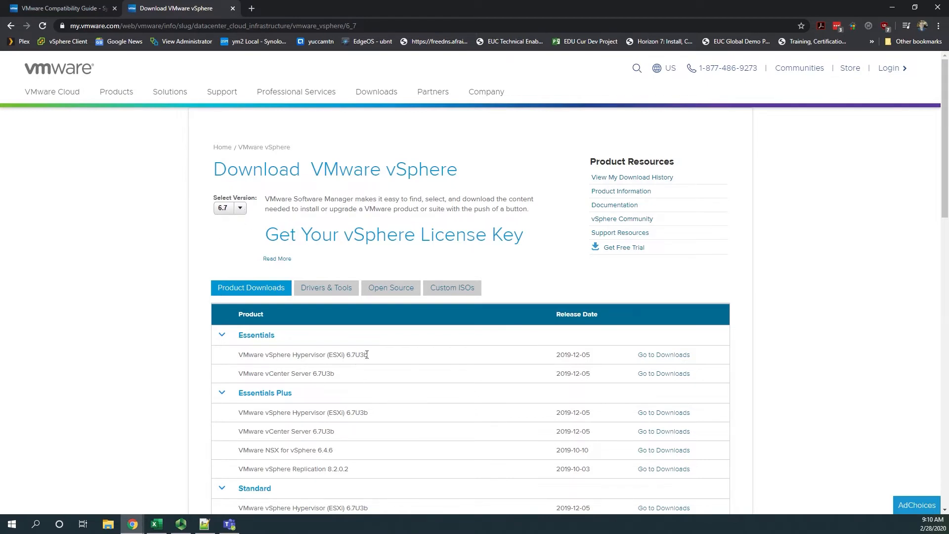
{"action": "left_click", "coordinate": [241, 209]}
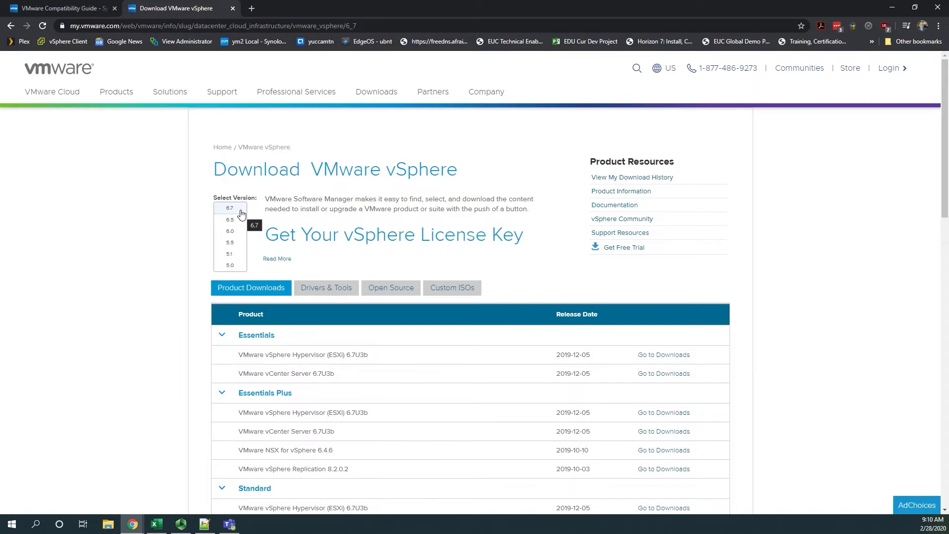
{"action": "left_click", "coordinate": [900, 10]}
Launch rufus-3.8.exe and load the VMware-VMvisor-Installer-7.0.0-15525992.x86_64.iso desktop file as its boot image
{"action": "left_click", "coordinate": [21, 14]}
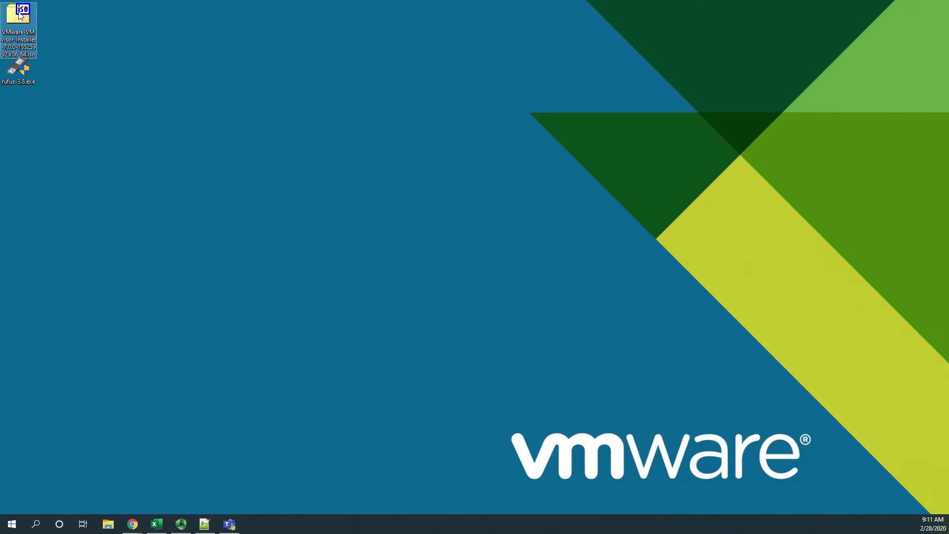
{"action": "left_click", "coordinate": [20, 73]}
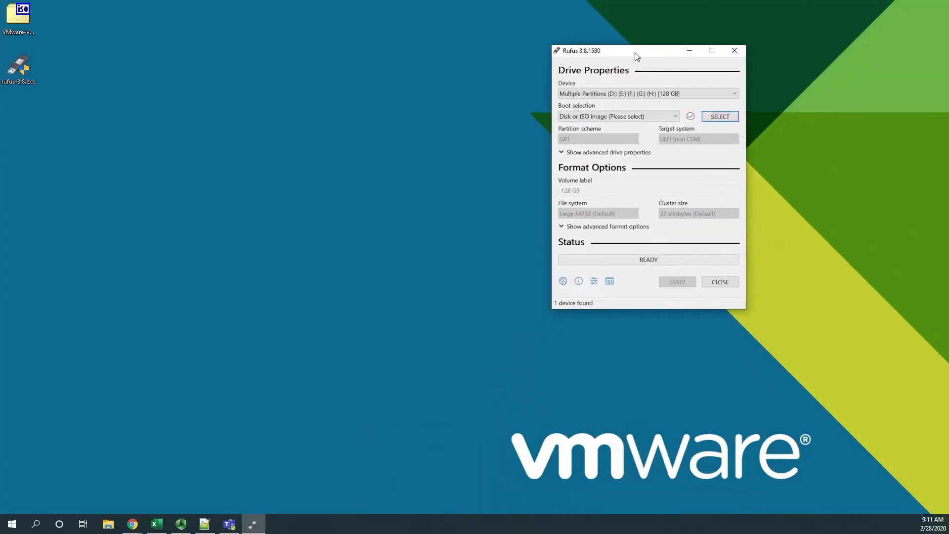
{"action": "left_click_drag", "start_coordinate": [20, 19], "coordinate": [600, 83]}
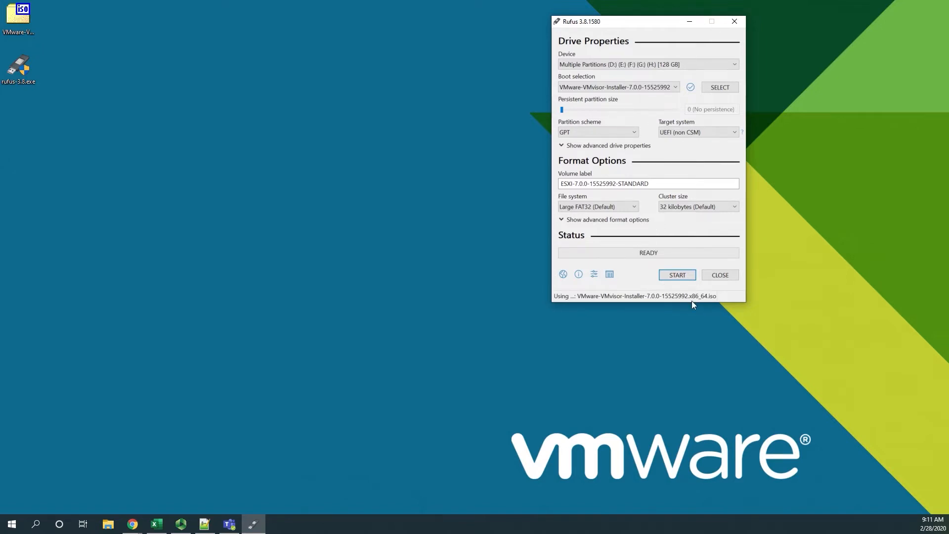
Write the ESXi installer image to the 128 GB USB drive, agreeing to destroy all data on it
{"action": "left_click", "coordinate": [681, 276]}
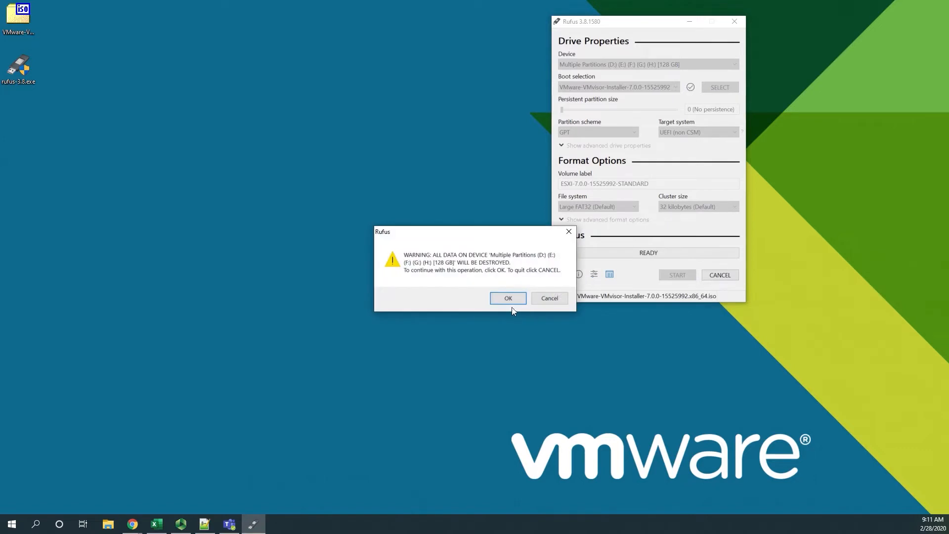
{"action": "left_click", "coordinate": [512, 300]}
{"action": "left_click", "coordinate": [512, 310]}
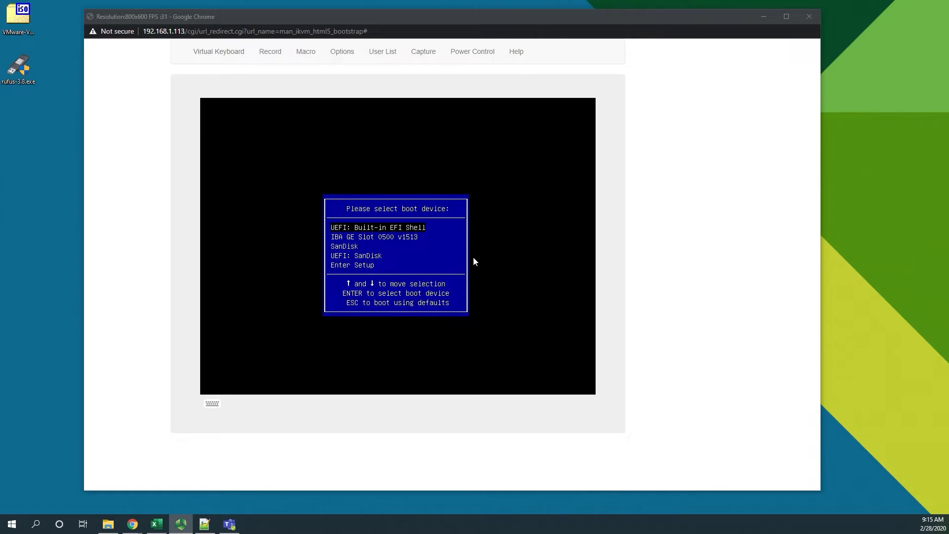
Boot the server in the remote console from the UEFI: SanDisk device
{"action": "left_click", "coordinate": [427, 257]}
{"action": "key", "text": "Down"}
{"action": "key", "text": "Down"}
{"action": "key", "text": "Down"}
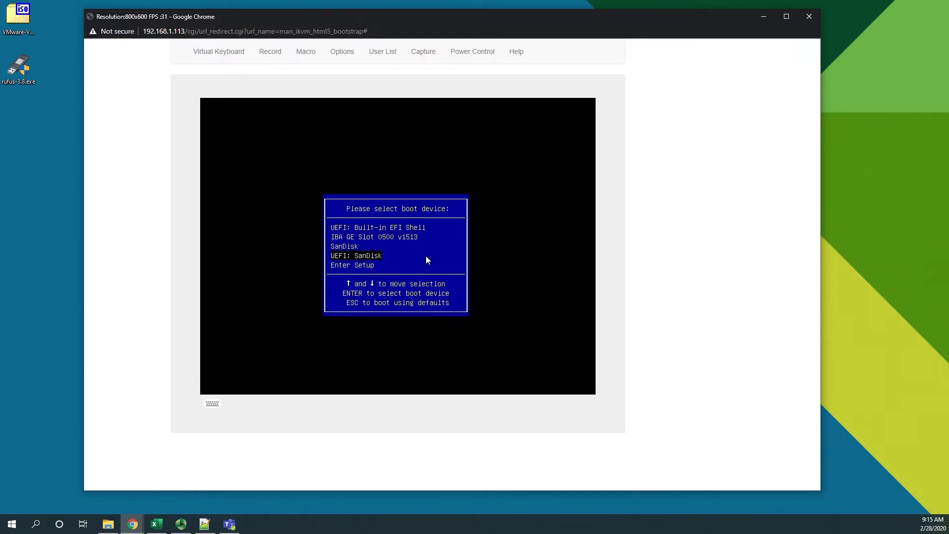
{"action": "key", "text": "Return"}
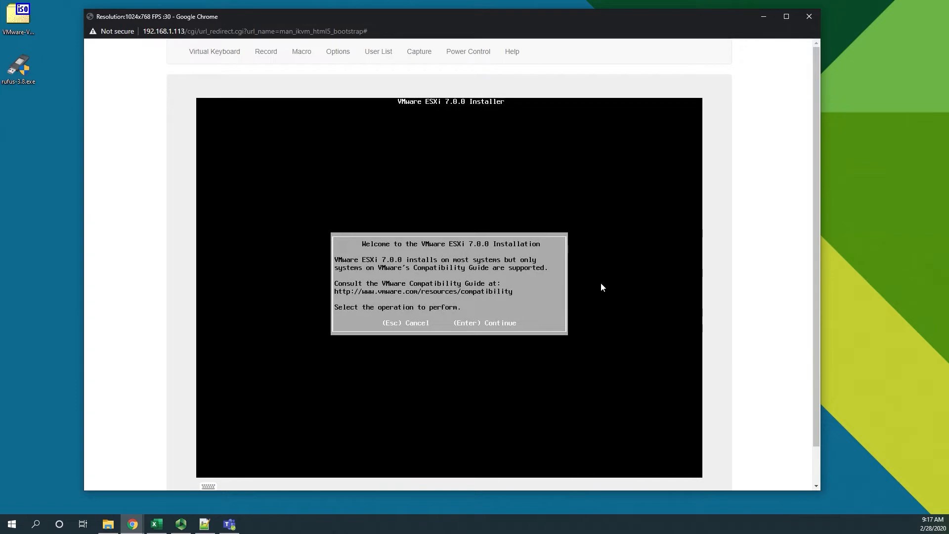
Search the VMware Compatibility Guide for Supermicro servers on ESXi 6.7 U3 with keyword e200-8d and examine the SYS-E200-8D model details
{"action": "mouse_move", "coordinate": [139, 528]}
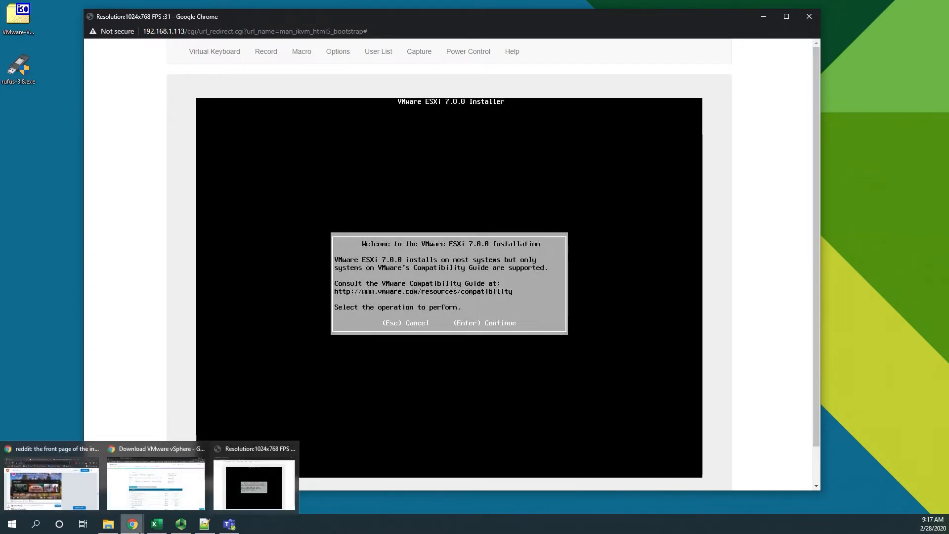
{"action": "left_click", "coordinate": [196, 485]}
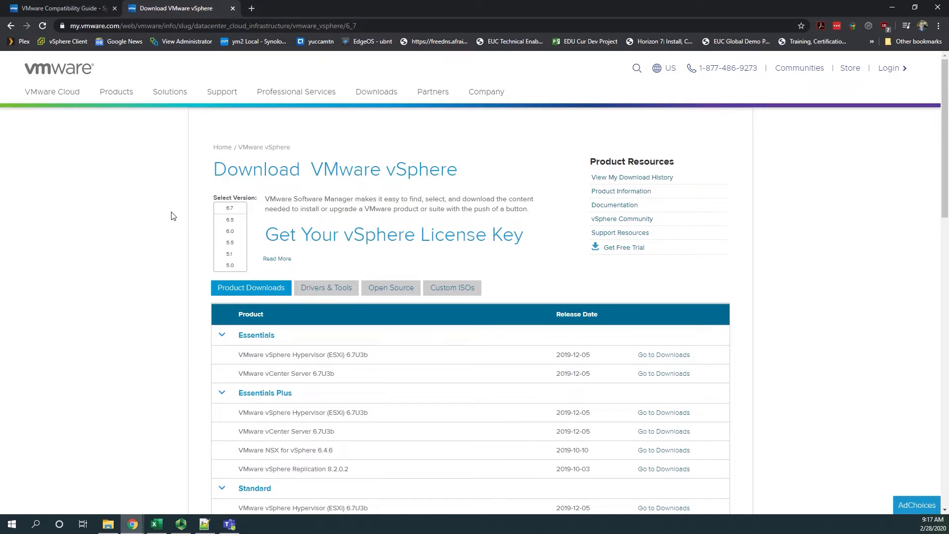
{"action": "left_click", "coordinate": [44, 9]}
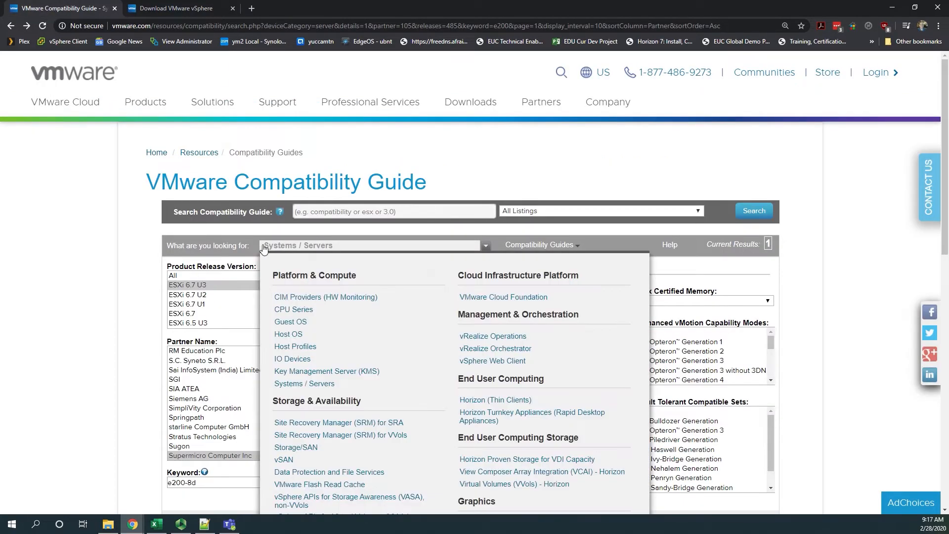
{"action": "mouse_move", "coordinate": [309, 249]}
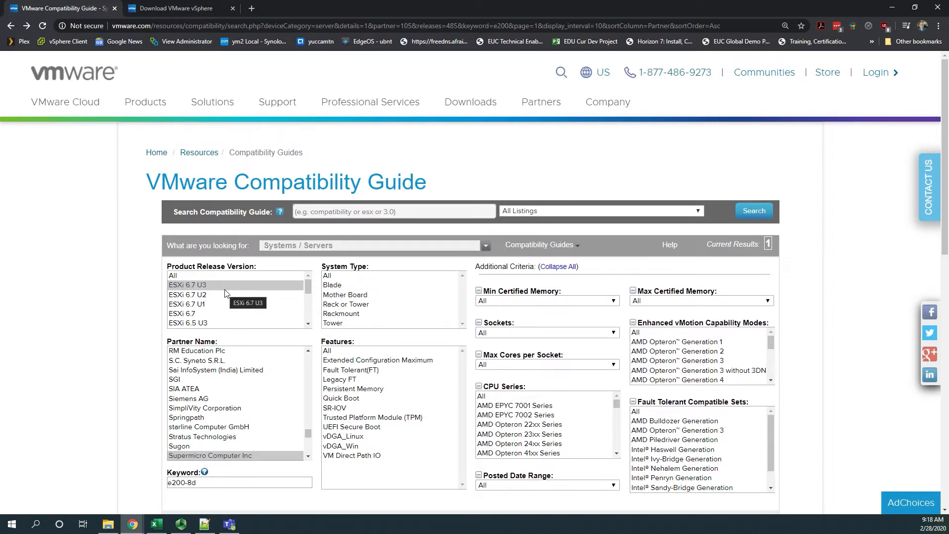
{"action": "left_click", "coordinate": [227, 483]}
{"action": "key", "text": "Return"}
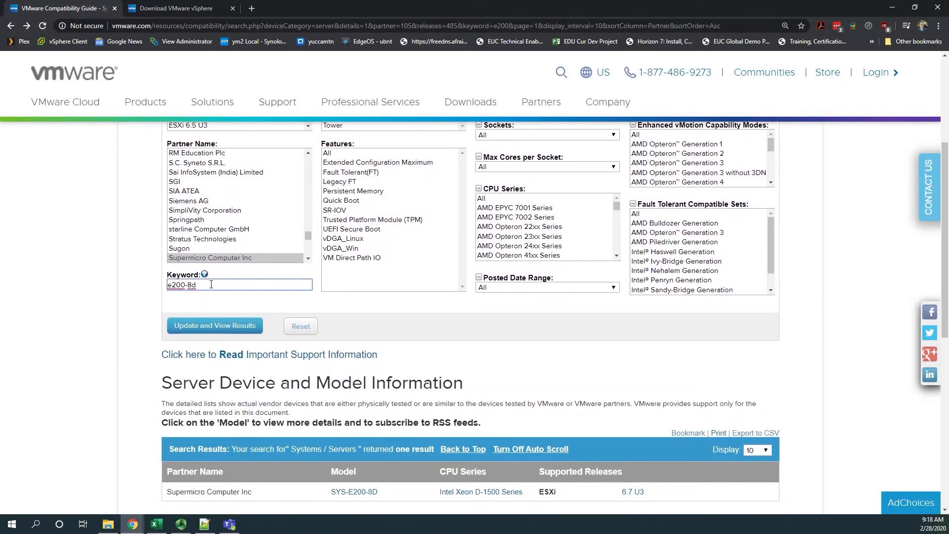
{"action": "left_click", "coordinate": [220, 325]}
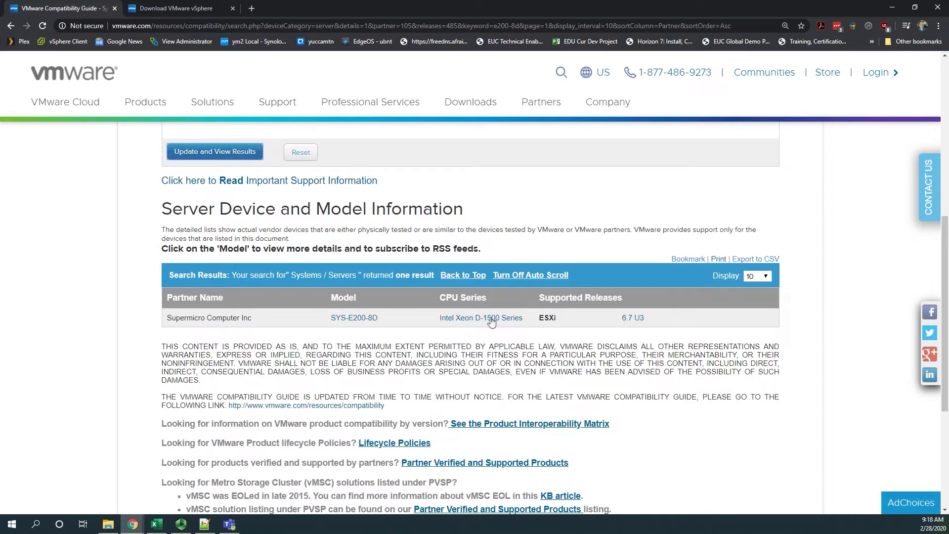
{"action": "left_click", "coordinate": [350, 322]}
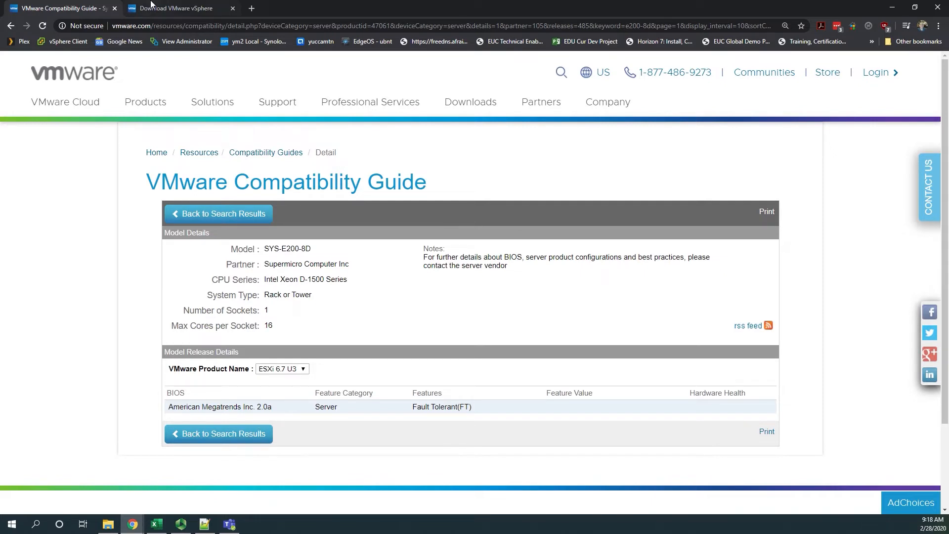
{"action": "left_click", "coordinate": [893, 8]}
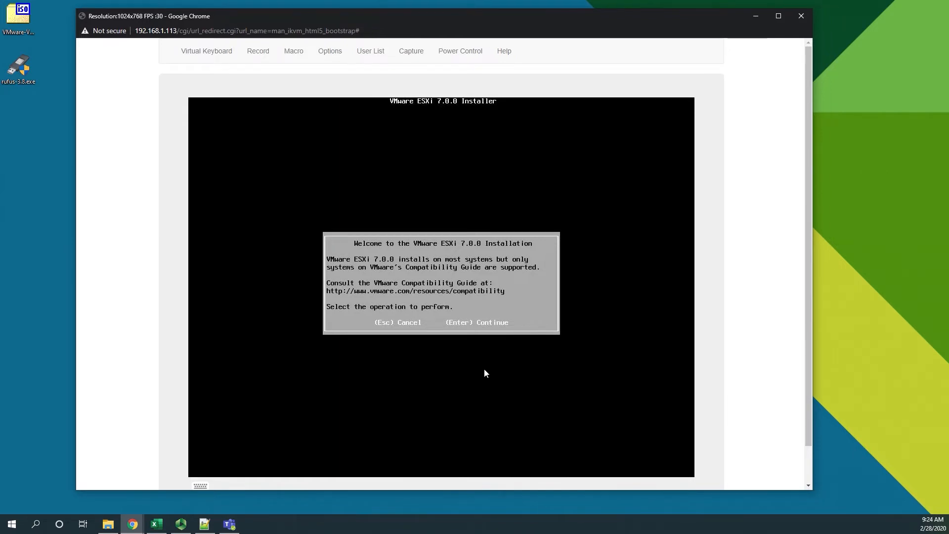
Continue past the ESXi 7.0.0 installer's welcome screen and accept the End User License Agreement
{"action": "key", "text": "Return"}
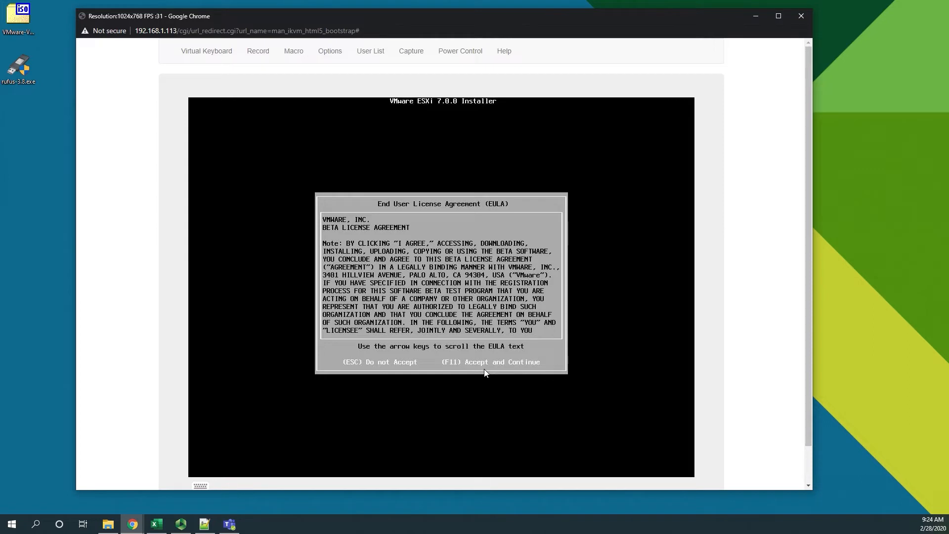
{"action": "key", "text": "F11"}
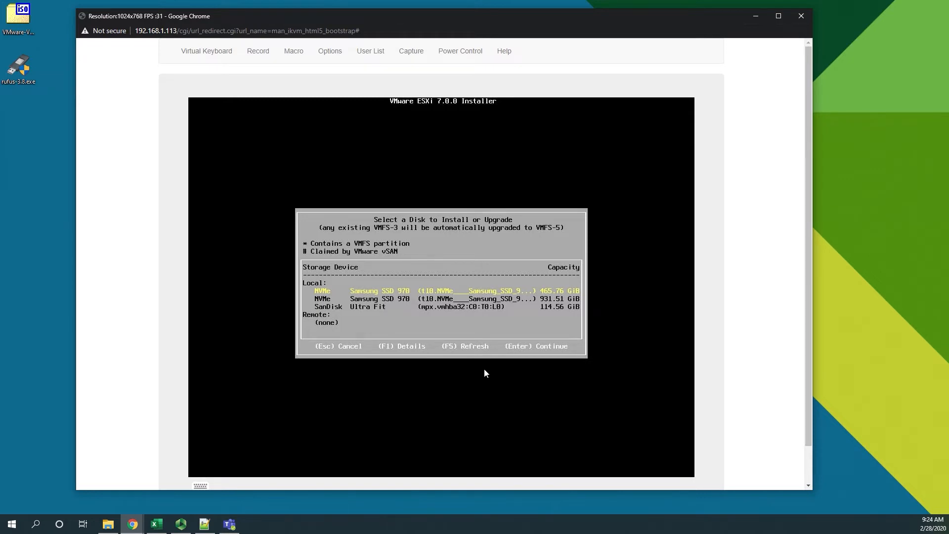
Choose the SanDisk Ultra Fit drive as the installation disk and agree to overwrite its existing data
{"action": "key", "text": "Down"}
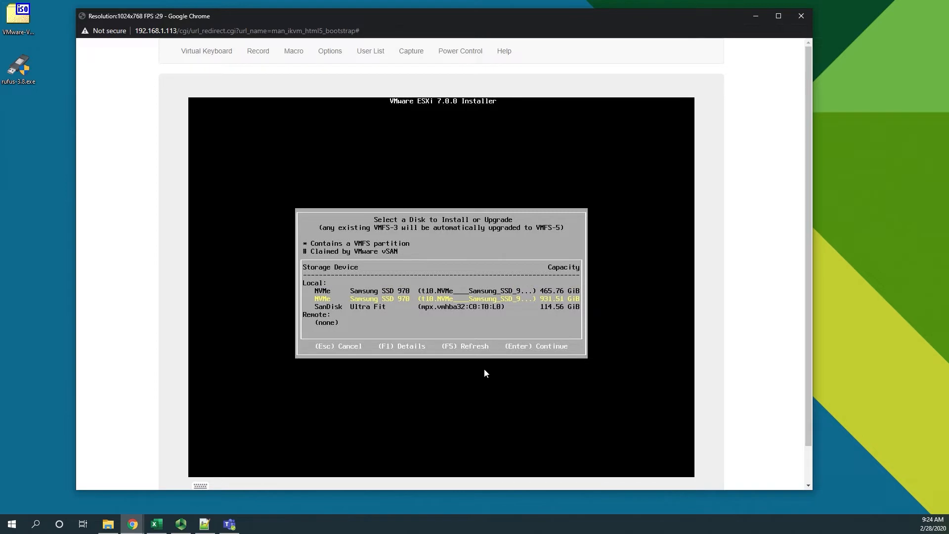
{"action": "key", "text": "Down"}
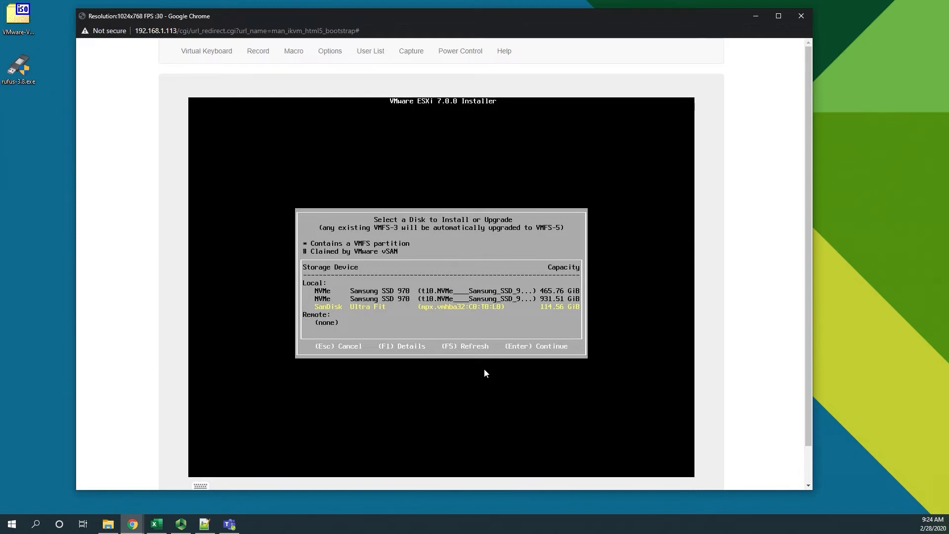
{"action": "key", "text": "Up"}
{"action": "key", "text": "Up"}
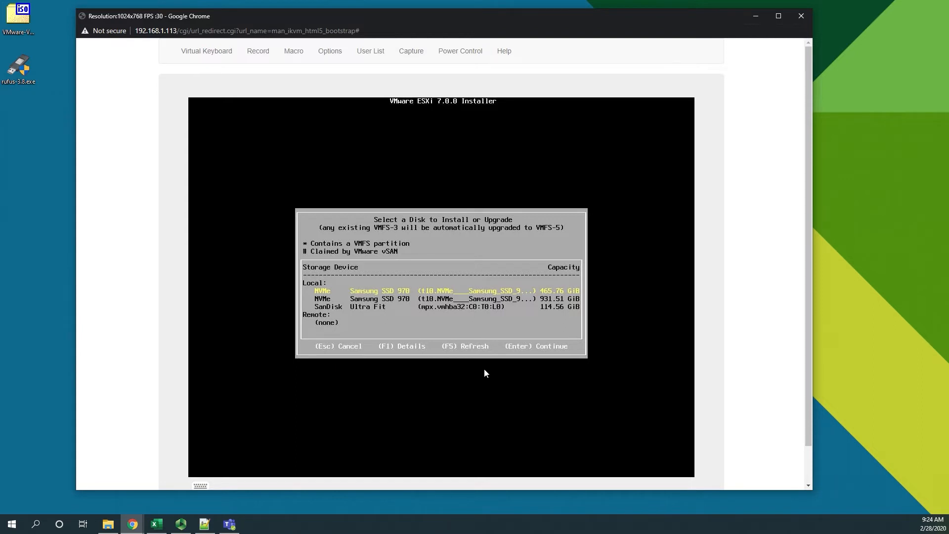
{"action": "key", "text": "Down"}
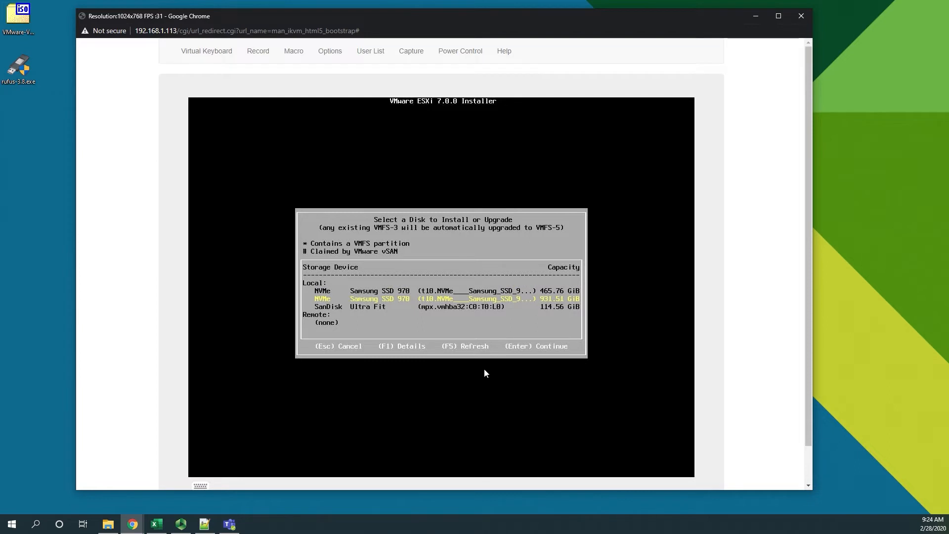
{"action": "key", "text": "Down"}
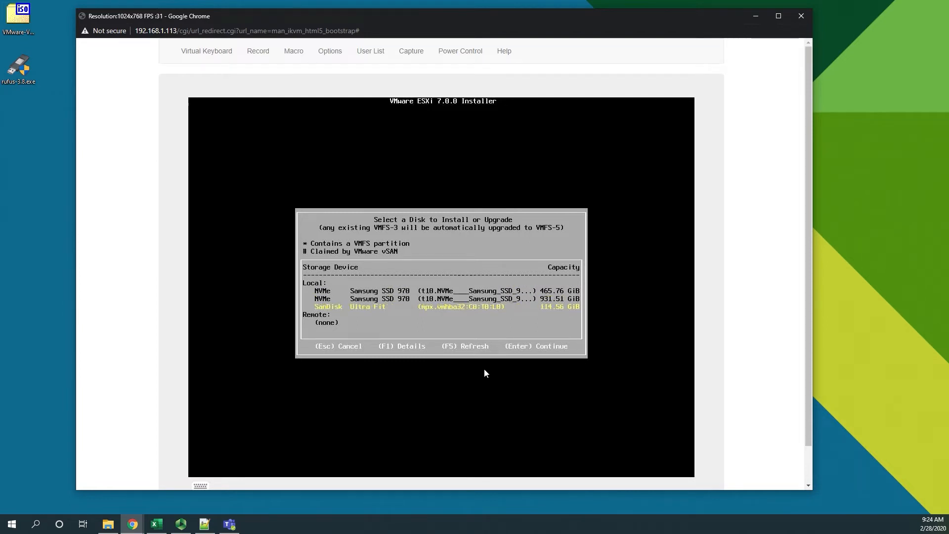
{"action": "key", "text": "Return"}
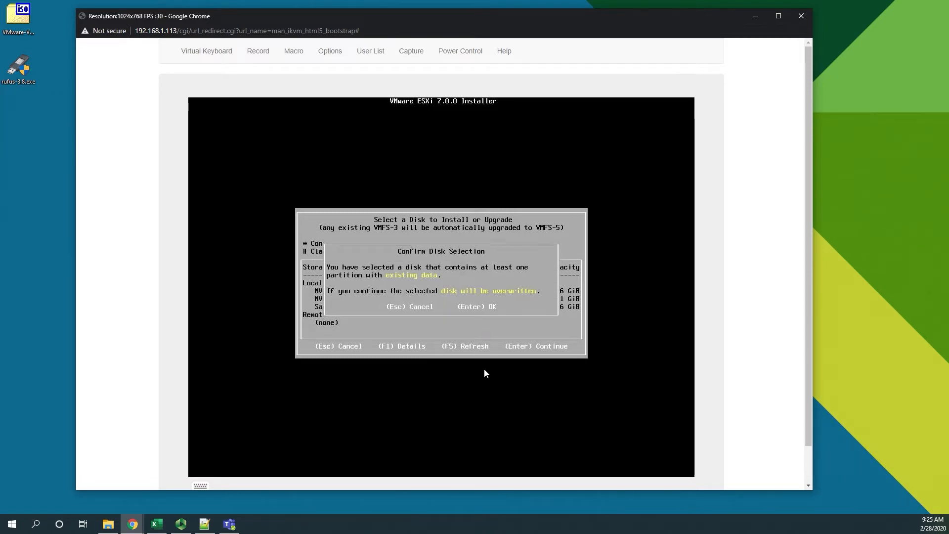
{"action": "key", "text": "Return"}
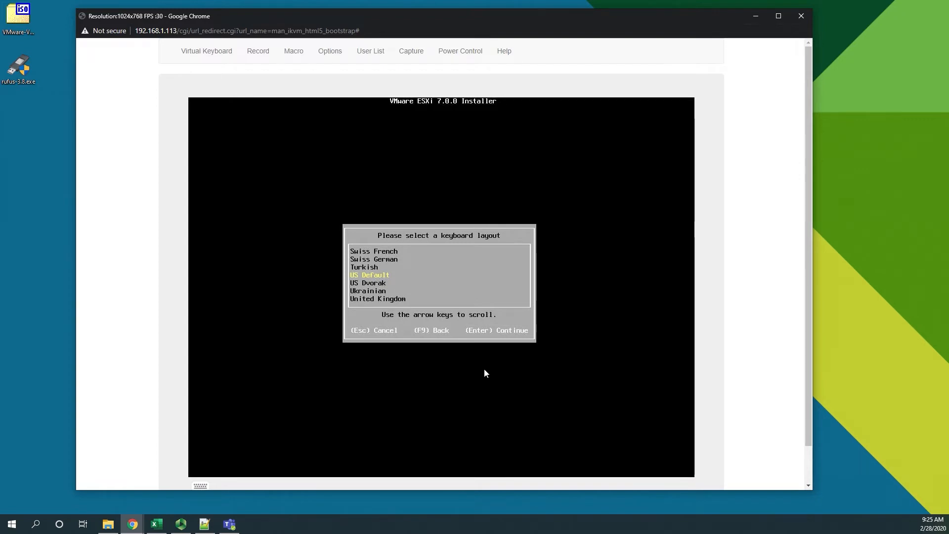
Accept the US Default keyboard layout, then enter and confirm the root password
{"action": "key", "text": "Return"}
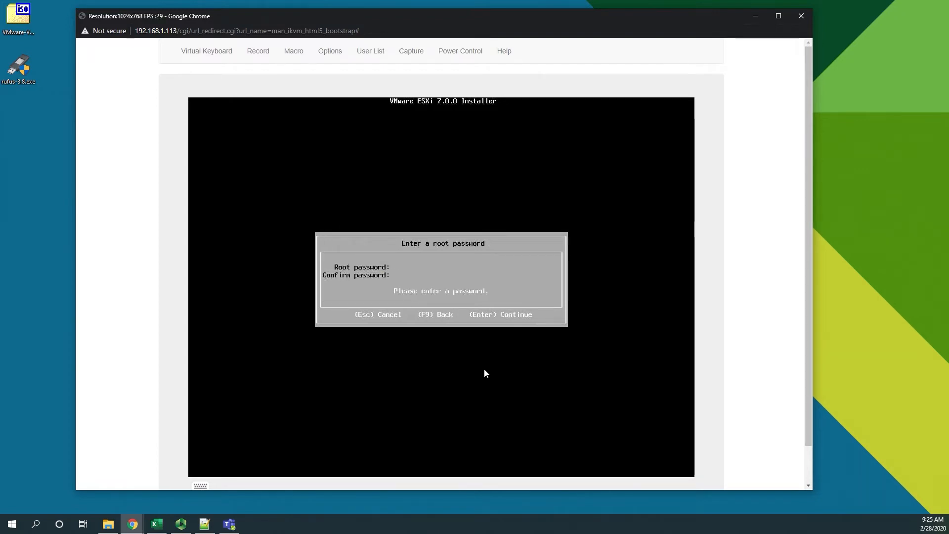
{"action": "type", "text": "*********"}
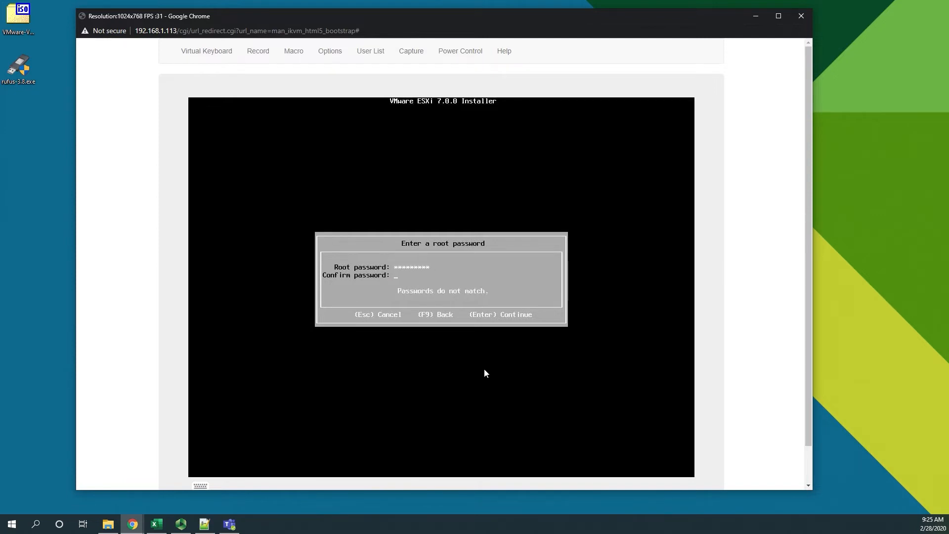
{"action": "type", "text": "*********"}
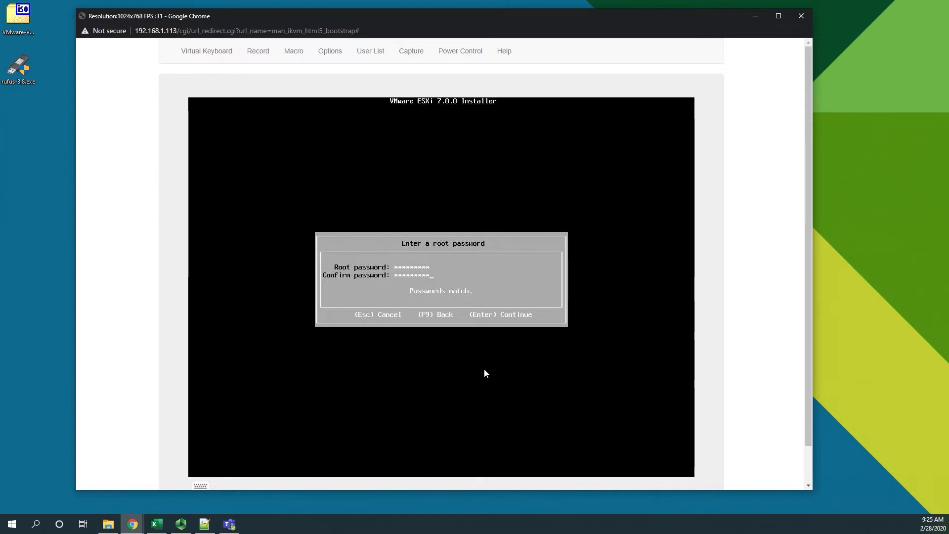
{"action": "key", "text": "Return"}
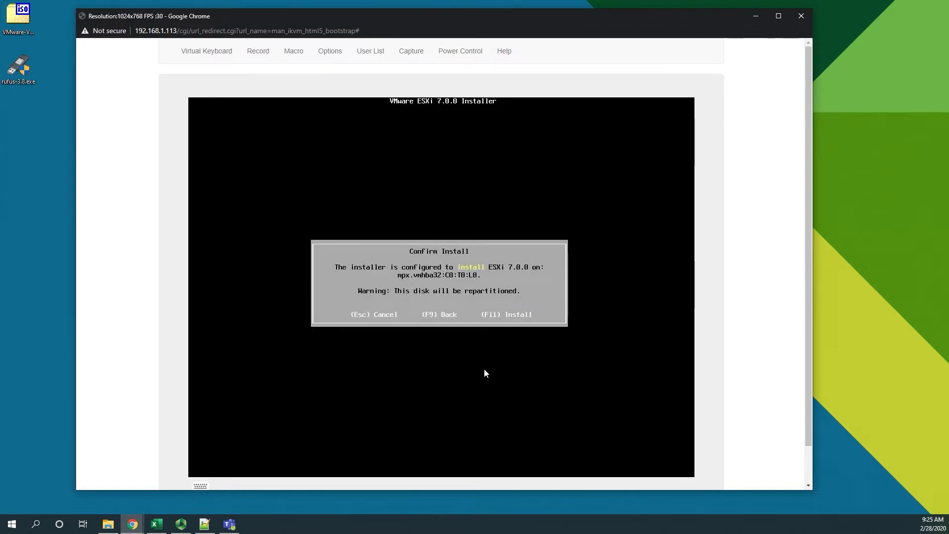
Install ESXi 7.0.0 on the selected disk and reboot the server once the installation completes
{"action": "key", "text": "F11"}
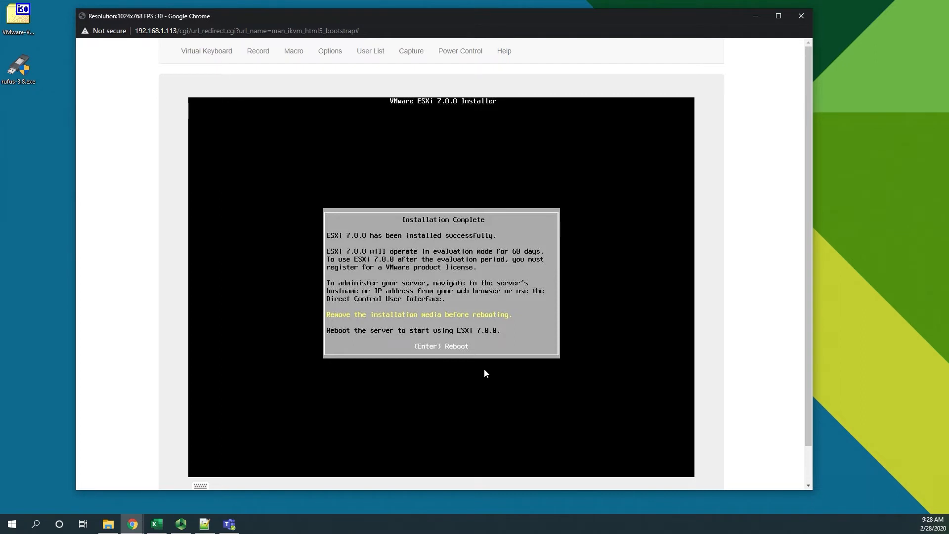
{"action": "key", "text": "Return"}
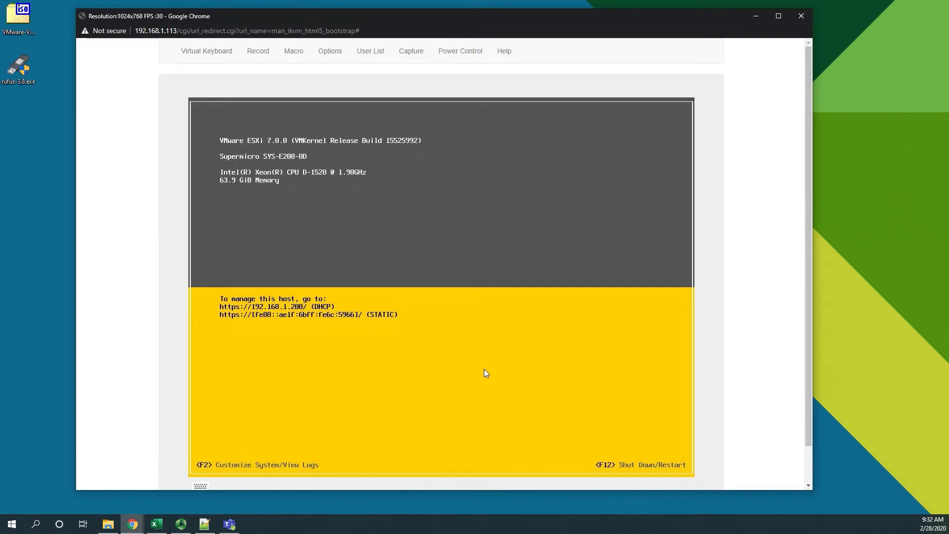
Open the host's system customization and log in as root with the account password
{"action": "key", "text": "F2"}
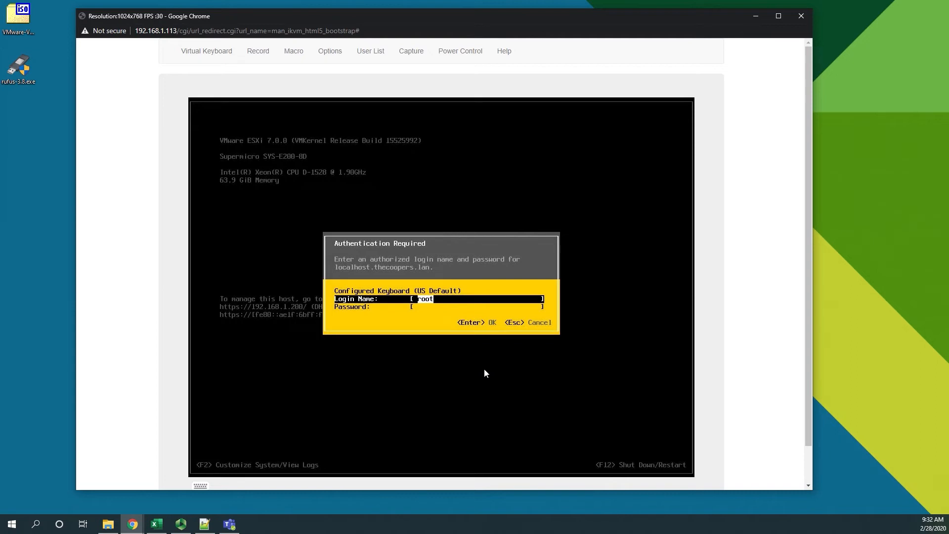
{"action": "key", "text": "Tab"}
{"action": "type", "text": "**"}
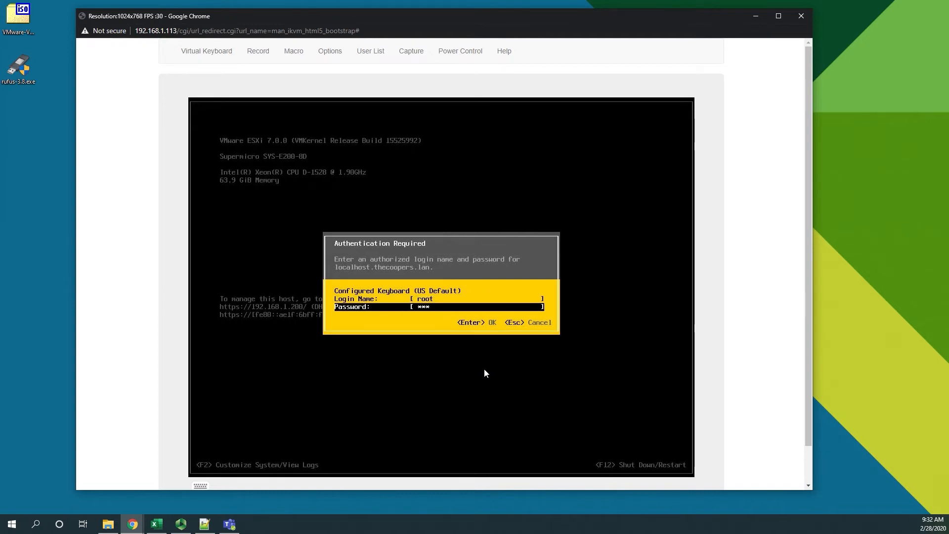
{"action": "type", "text": "*******"}
{"action": "key", "text": "Return"}
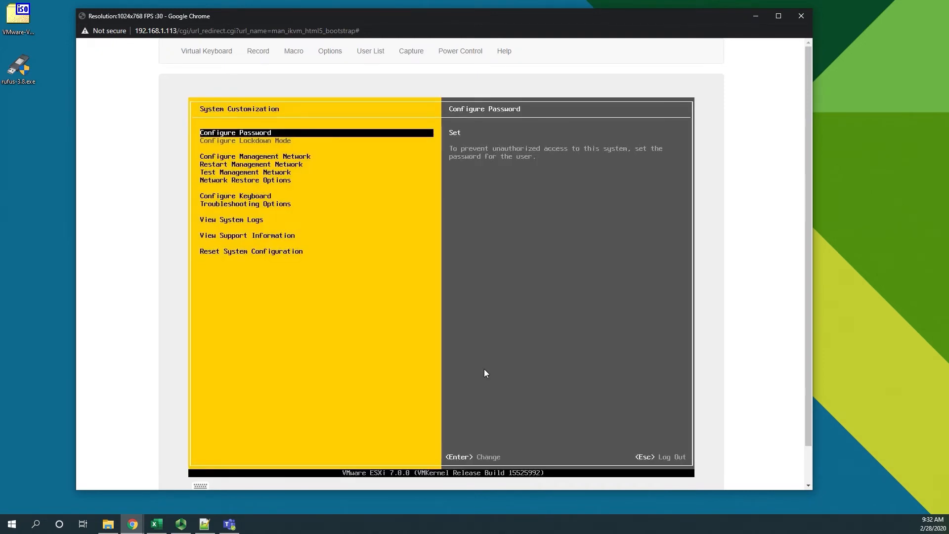
Open the management network's IPv4 configuration and choose to set a static IPv4 address and network configuration
{"action": "key", "text": "Down"}
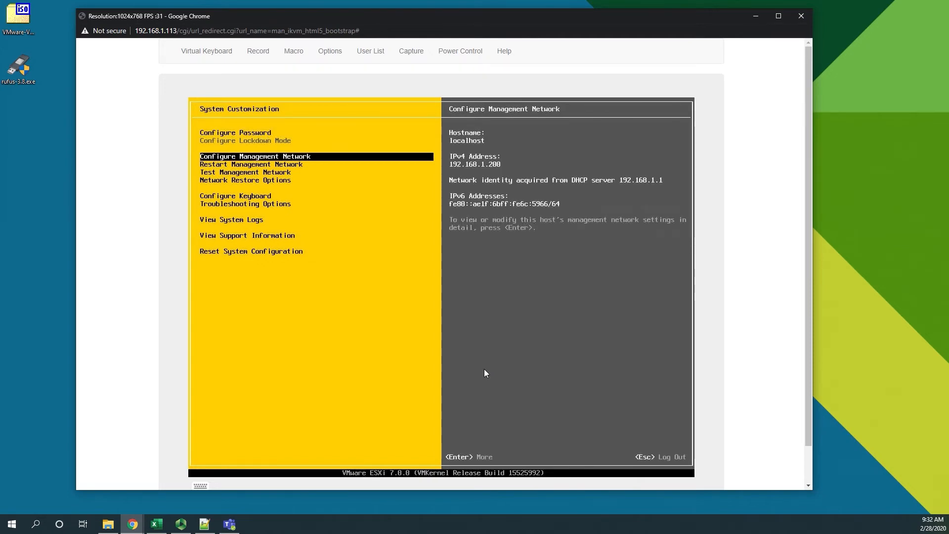
{"action": "key", "text": "Return"}
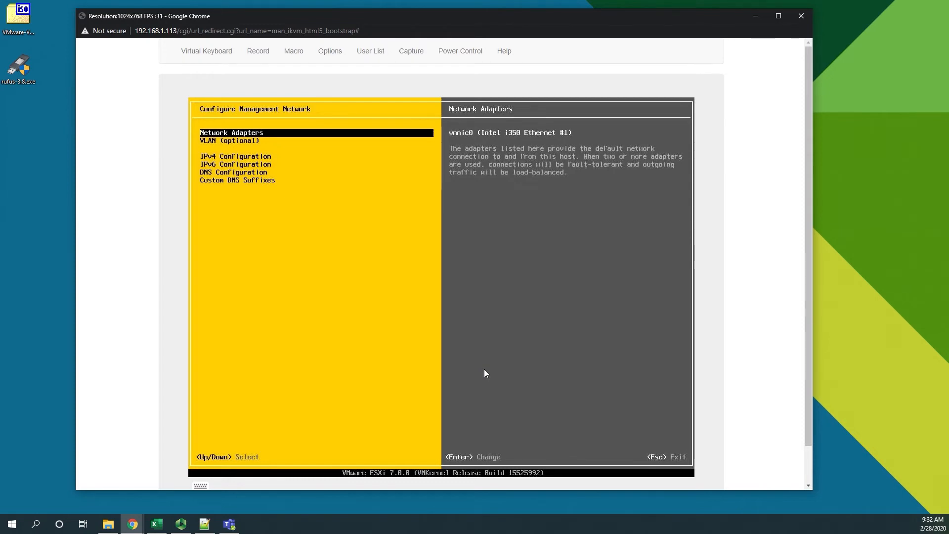
{"action": "key", "text": "Down"}
{"action": "key", "text": "Down"}
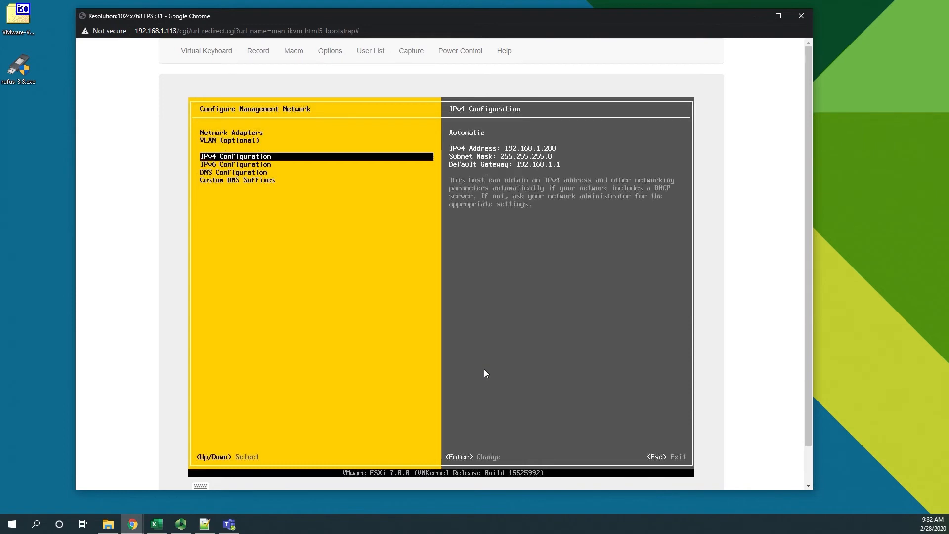
{"action": "key", "text": "Return"}
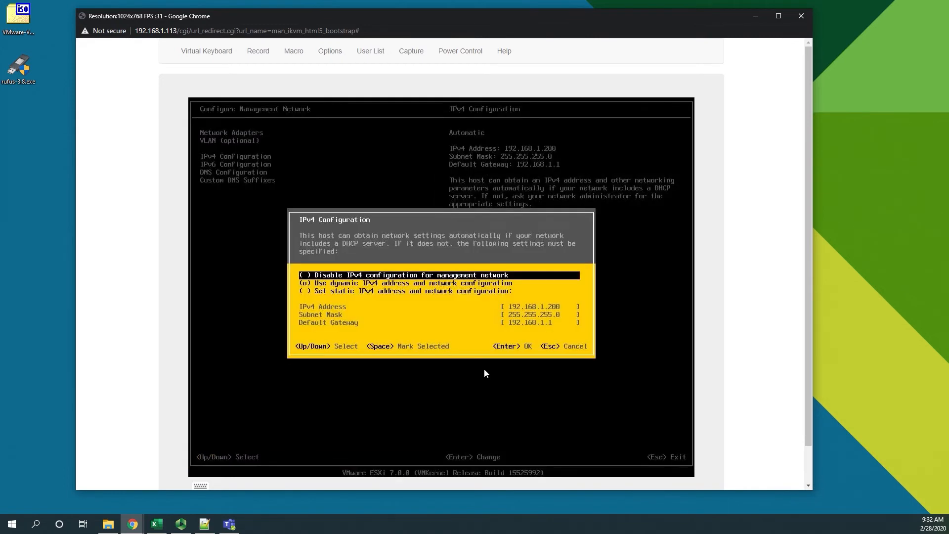
{"action": "key", "text": "Down"}
{"action": "key", "text": "Down"}
{"action": "key", "text": "space"}
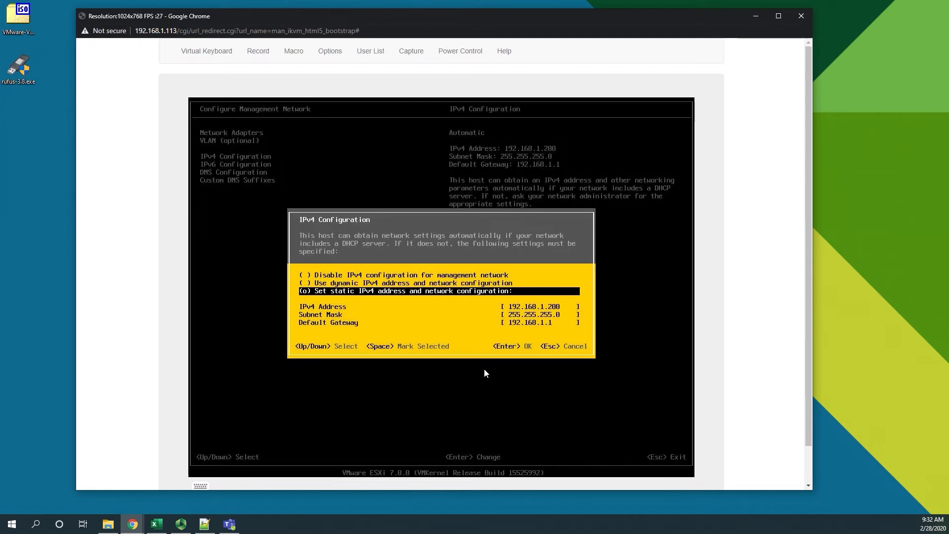
Set the static IPv4 address to 192.168.1.123 and accept the IPv4 configuration
{"action": "key", "text": "Down"}
{"action": "key", "text": "BackSpace"}
{"action": "key", "text": "BackSpace"}
{"action": "key", "text": "BackSpace"}
{"action": "type", "text": "123"}
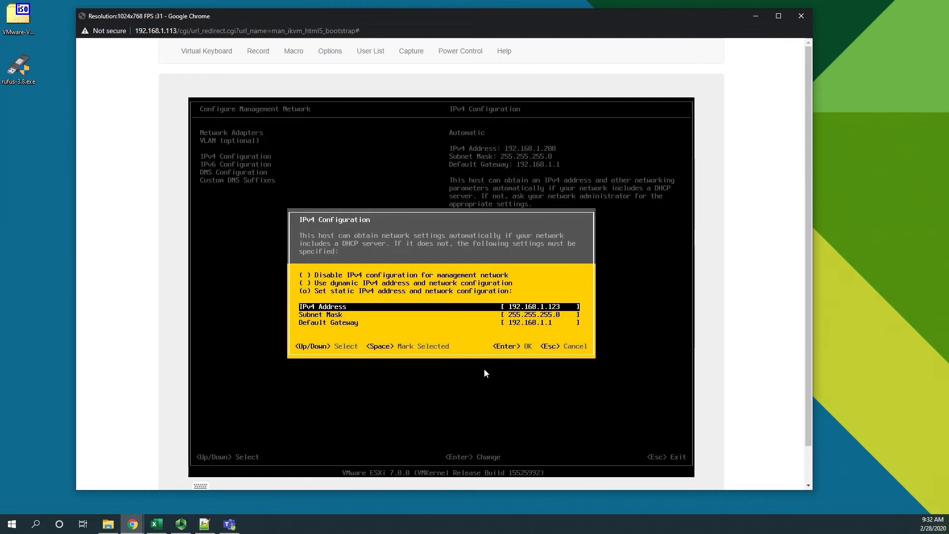
{"action": "key", "text": "Return"}
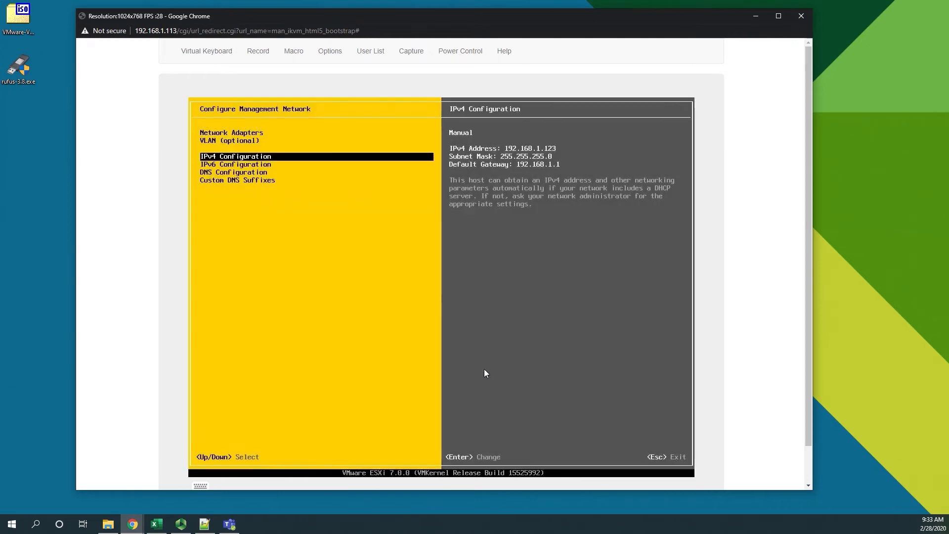
Switch the DNS configuration to manually specified server addresses and hostname, and set the hostname to vsan04
{"action": "key", "text": "Down"}
{"action": "key", "text": "Down"}
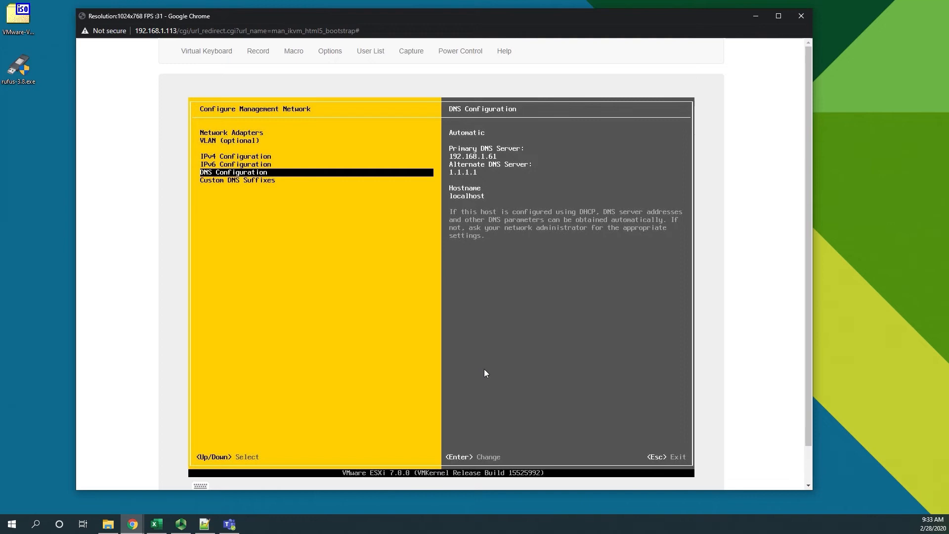
{"action": "key", "text": "Return"}
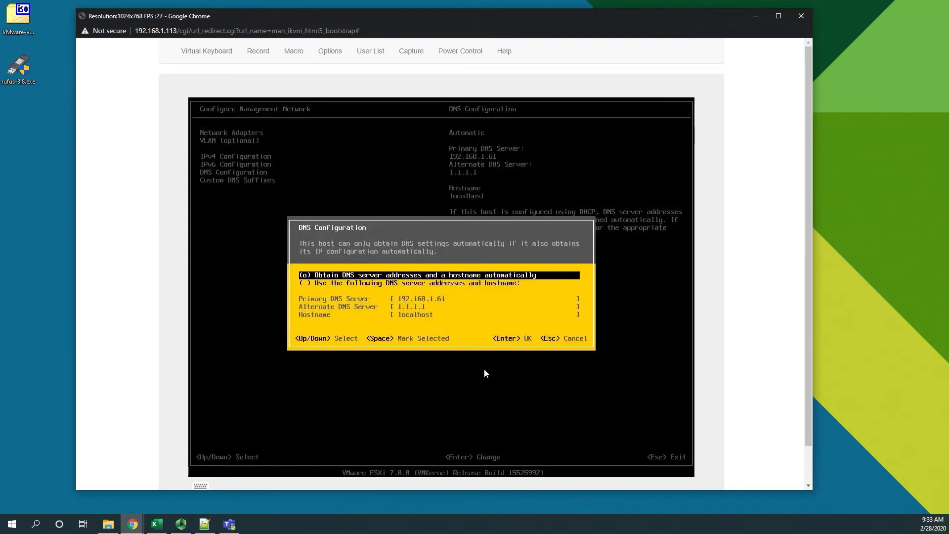
{"action": "key", "text": "Down"}
{"action": "key", "text": "space"}
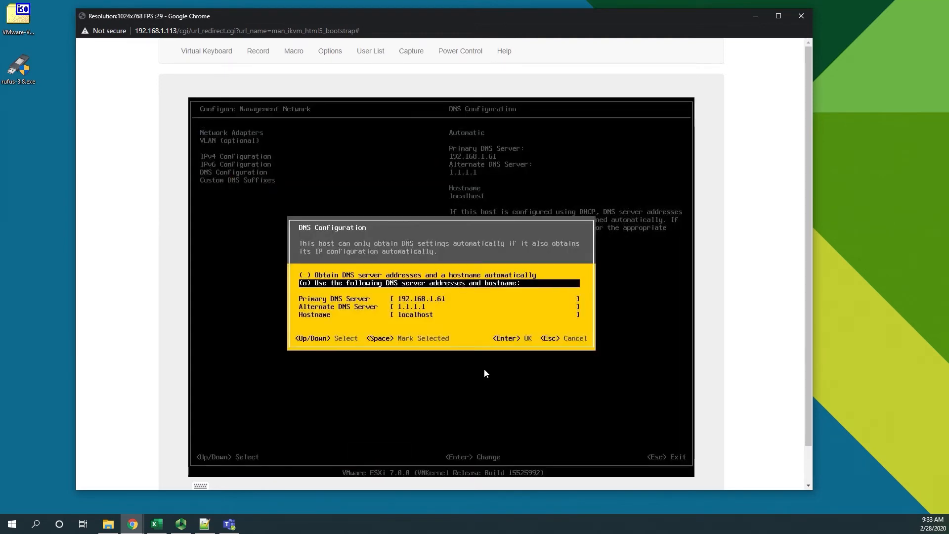
{"action": "key", "text": "Down"}
{"action": "key", "text": "Down"}
{"action": "key", "text": "Down"}
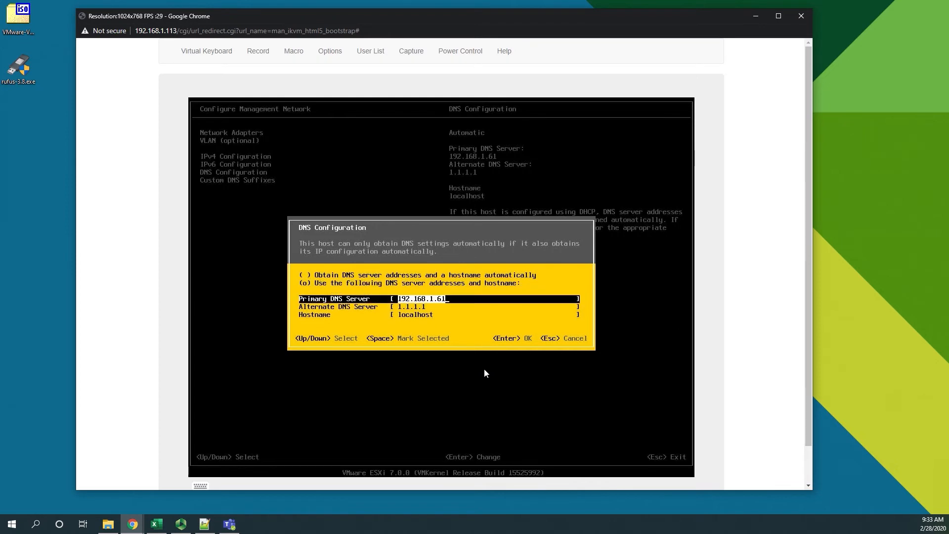
{"action": "key", "text": "BackSpace"}
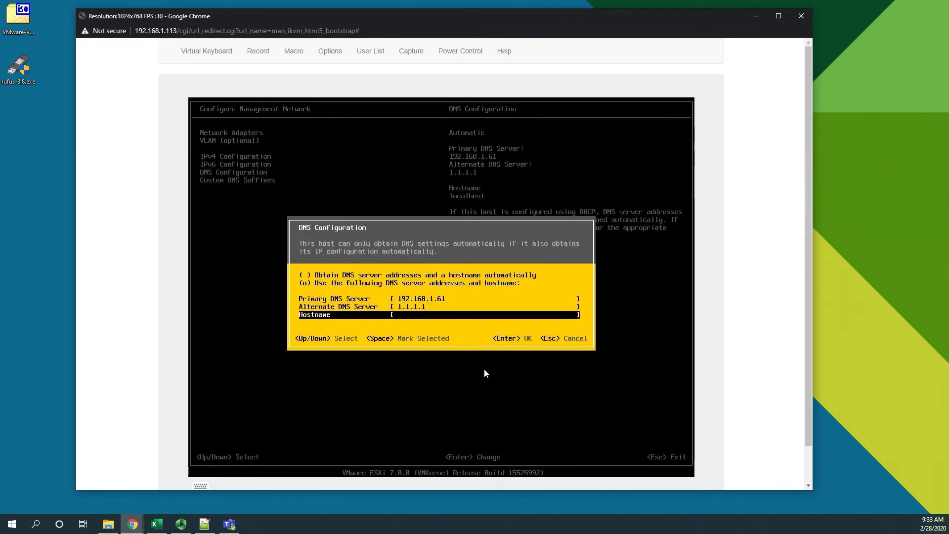
{"action": "type", "text": "vsan04"}
{"action": "key", "text": "Return"}
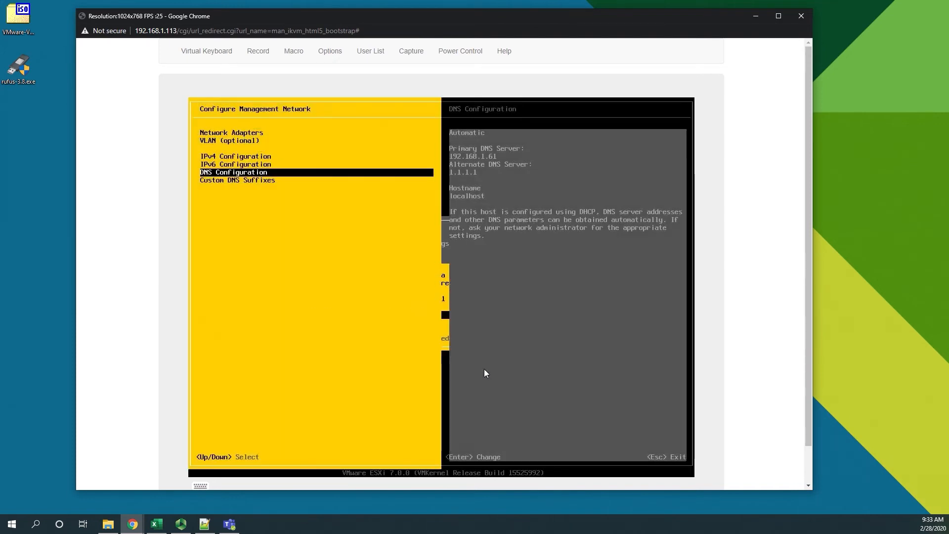
Accept the existing custom DNS suffix, then apply the changes and restart the management network
{"action": "key", "text": "Down"}
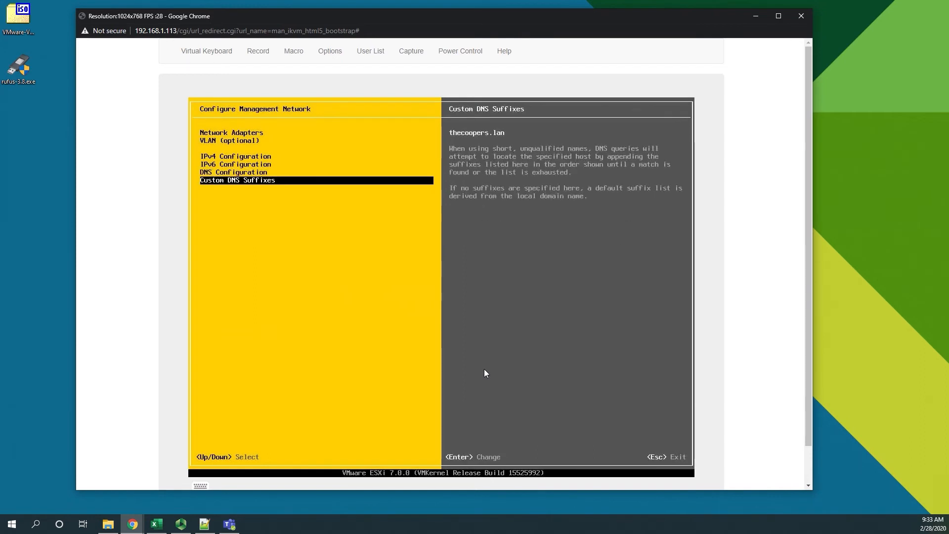
{"action": "key", "text": "Return"}
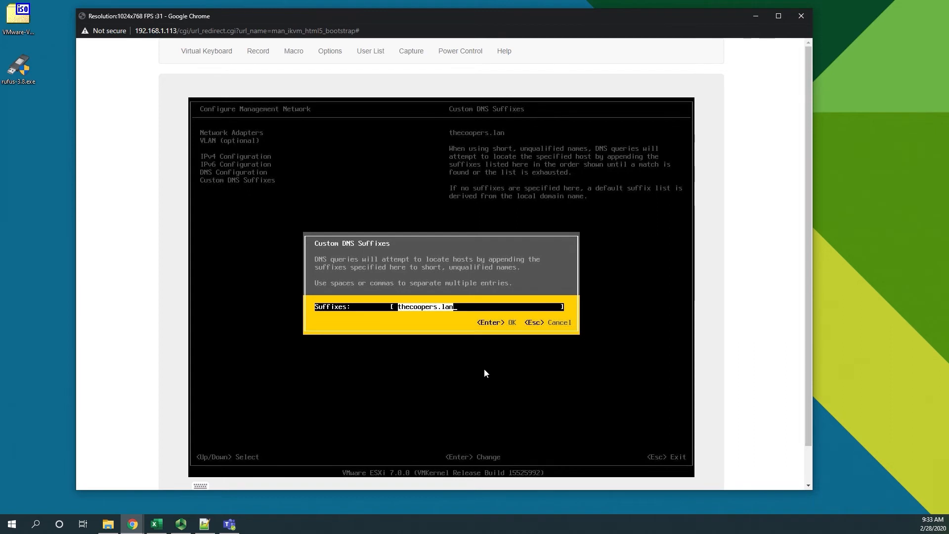
{"action": "key", "text": "Return"}
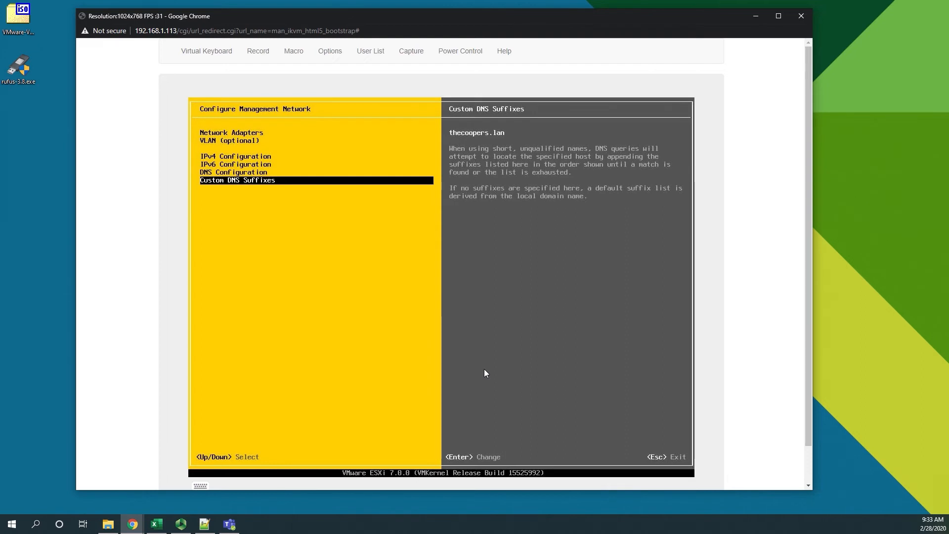
{"action": "key", "text": "Escape"}
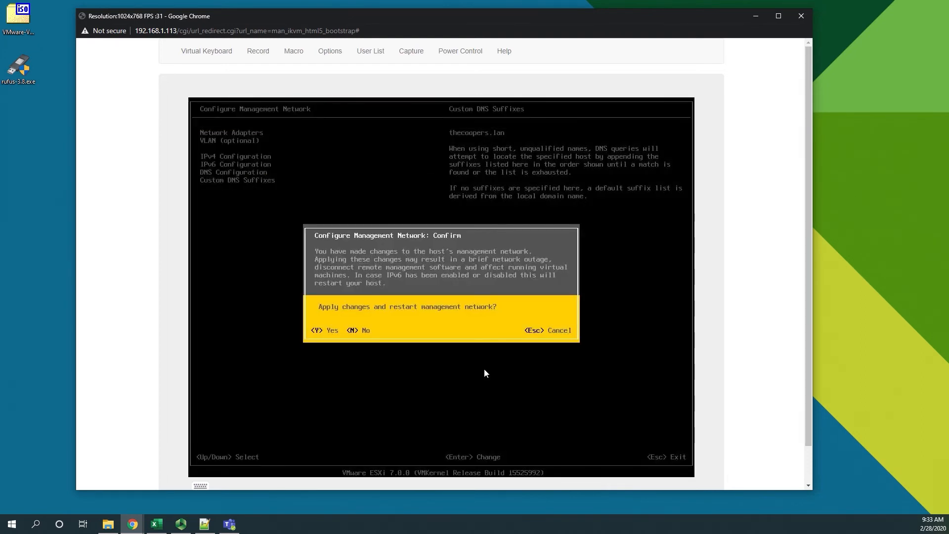
{"action": "key", "text": "y"}
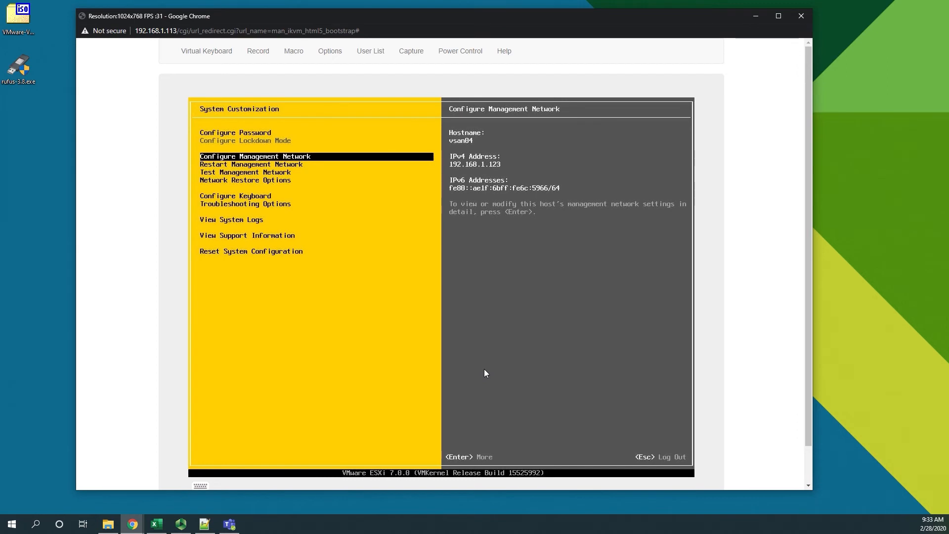
Run the management network test with its default ping addresses and hostname, and close the results
{"action": "key", "text": "Down"}
{"action": "key", "text": "Down"}
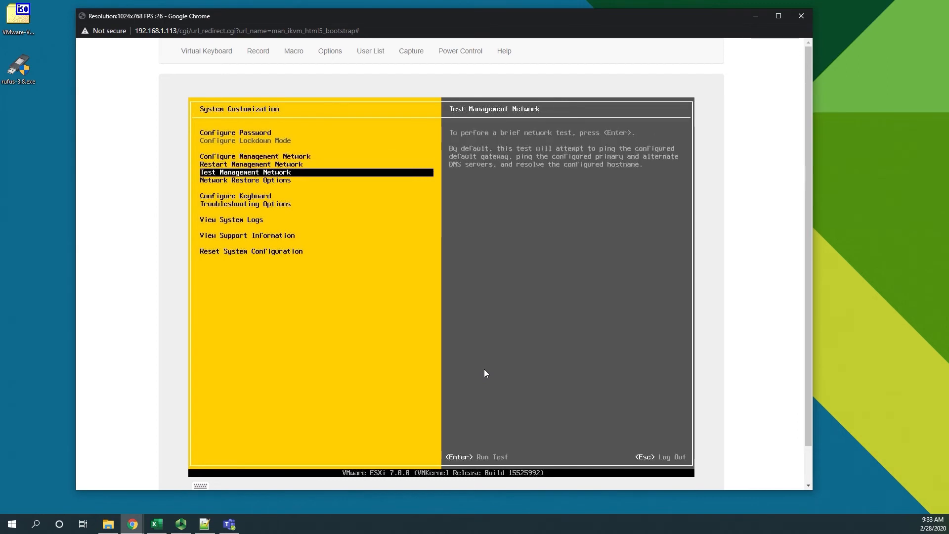
{"action": "key", "text": "Return"}
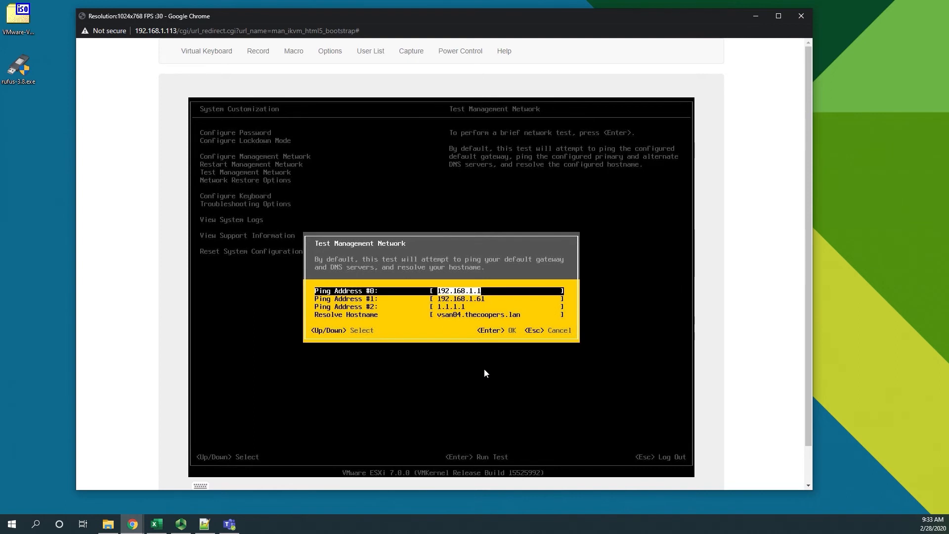
{"action": "key", "text": "Return"}
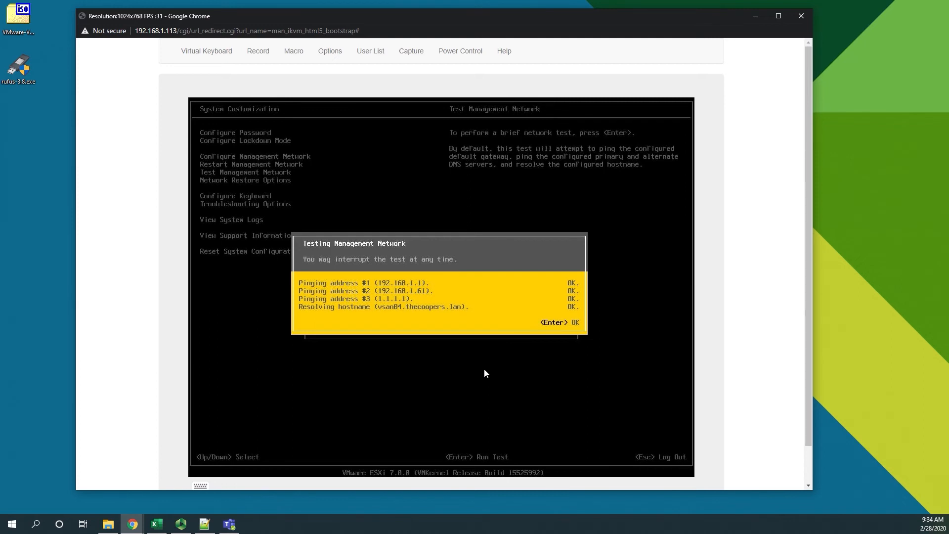
{"action": "key", "text": "Return"}
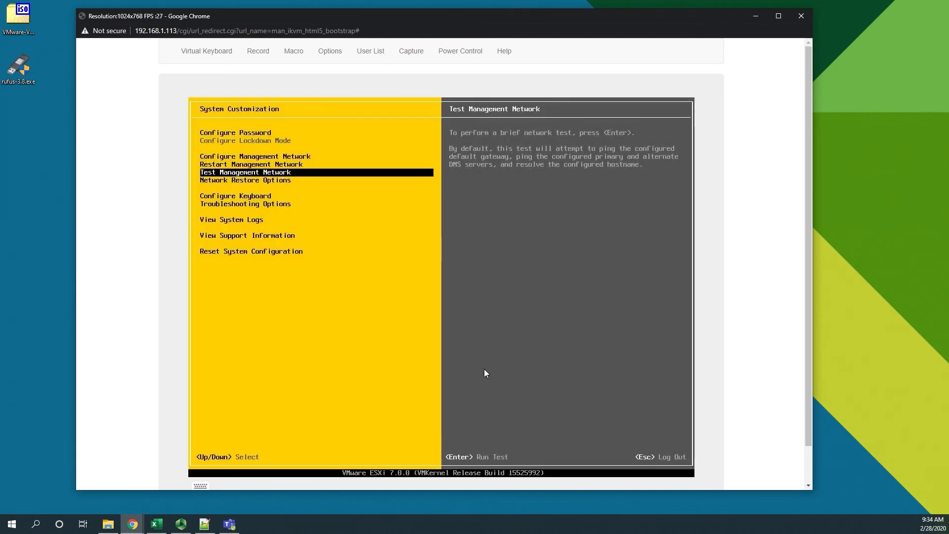
Enable the ESXi Shell and SSH in the host's troubleshooting options
{"action": "key", "text": "Down"}
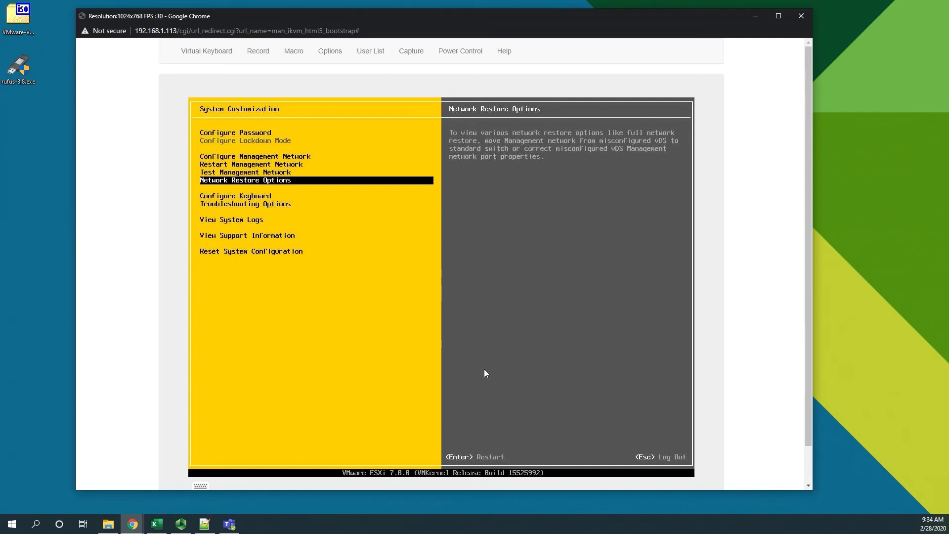
{"action": "key", "text": "Down"}
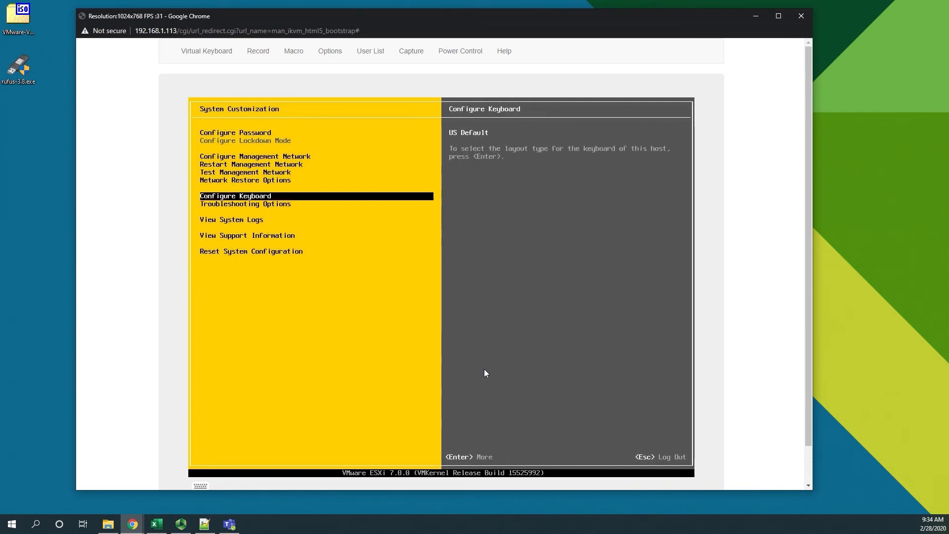
{"action": "key", "text": "Down"}
{"action": "key", "text": "Return"}
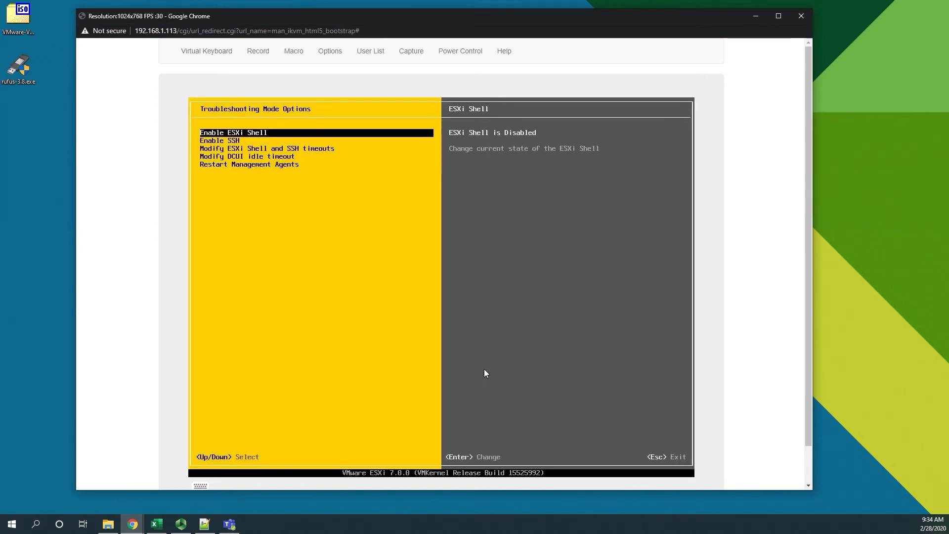
{"action": "key", "text": "Return"}
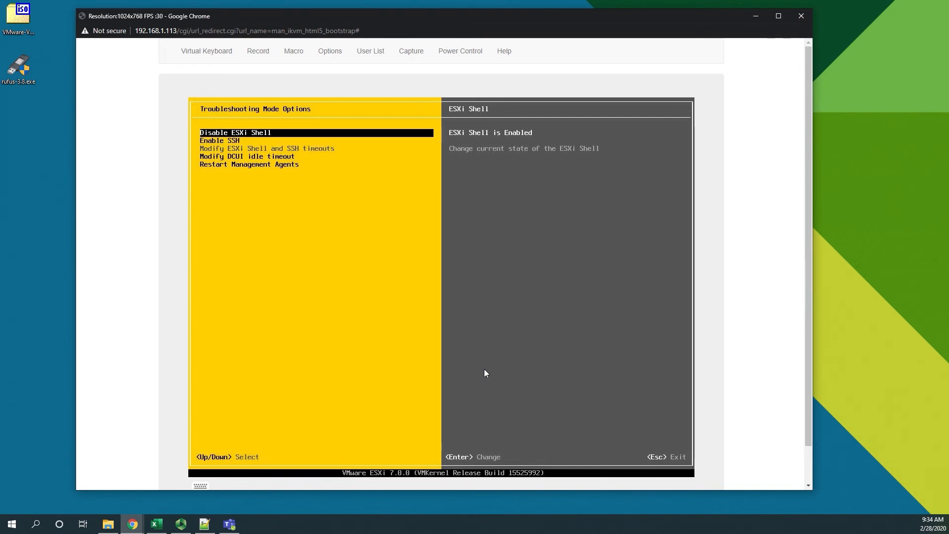
{"action": "key", "text": "Down"}
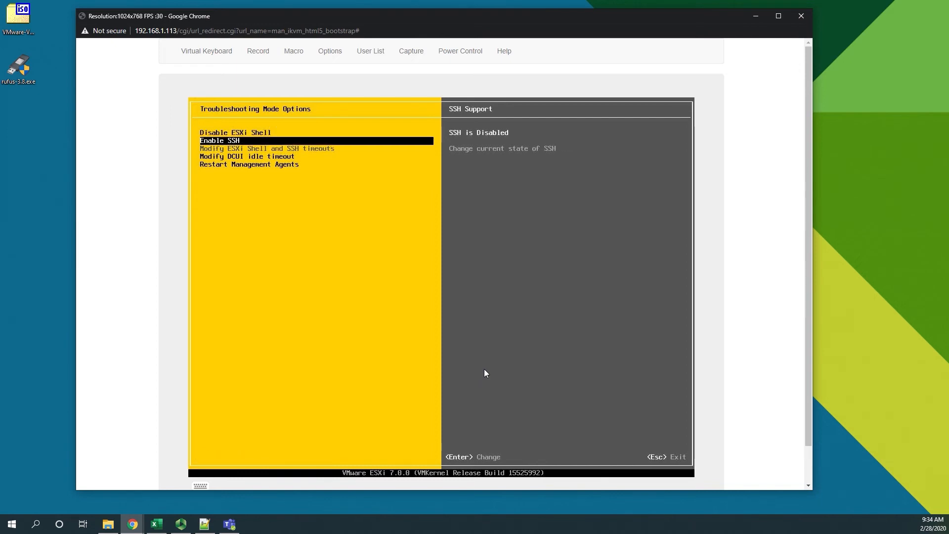
{"action": "key", "text": "Return"}
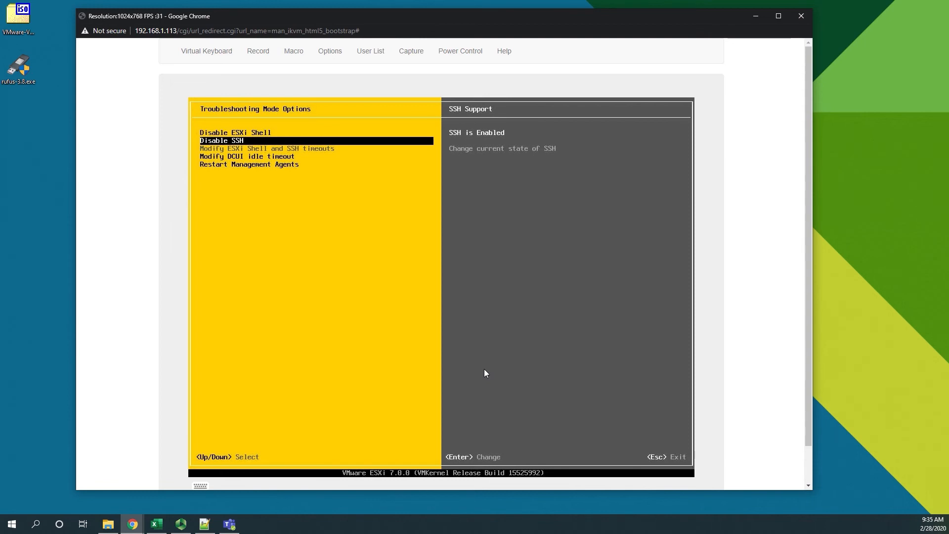
{"action": "key", "text": "Down"}
{"action": "key", "text": "Down"}
{"action": "key", "text": "Up"}
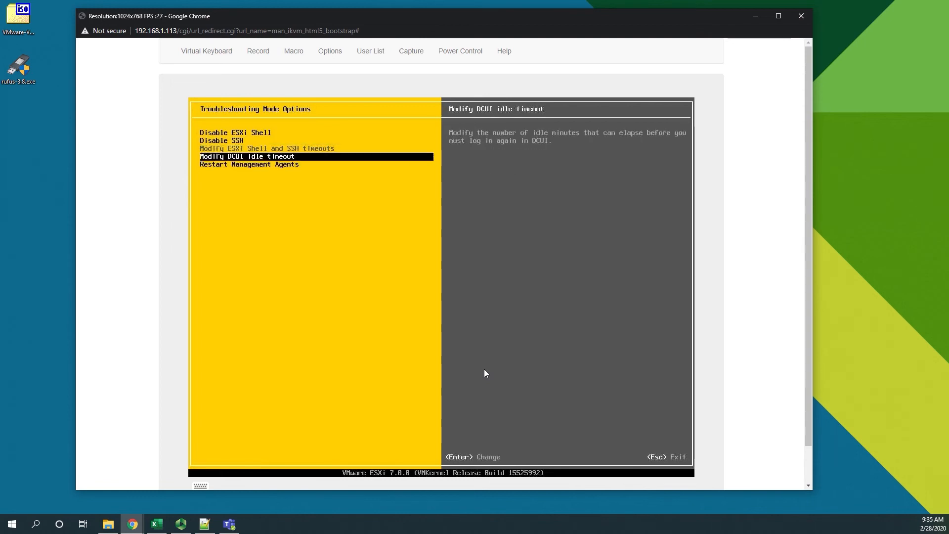
{"action": "key", "text": "Up"}
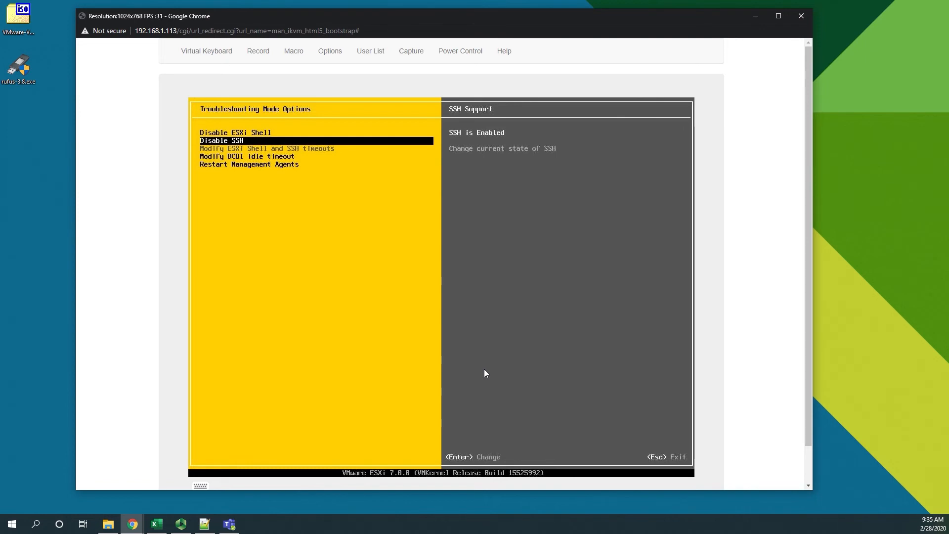
Leave the troubleshooting options and switch to the browser window showing the VMware Compatibility Guide
{"action": "key", "text": "Escape"}
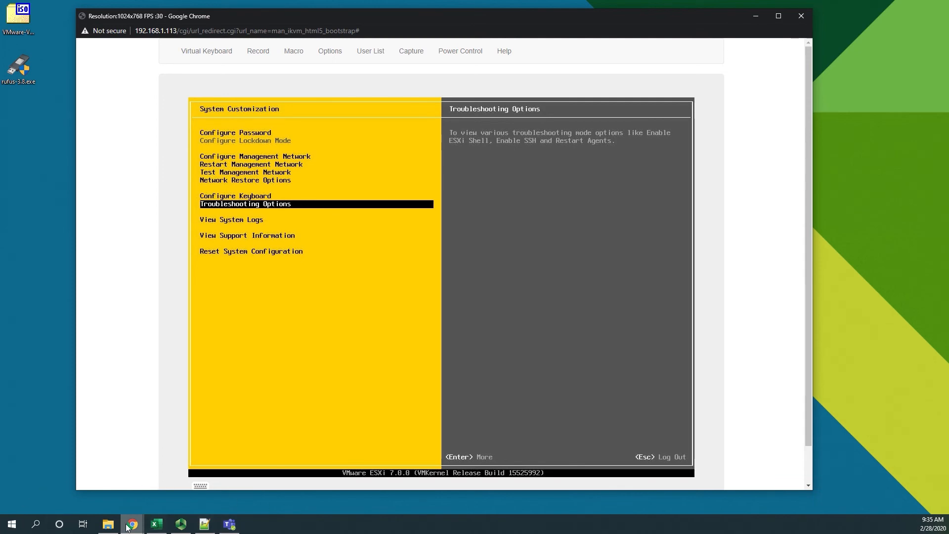
{"action": "mouse_move", "coordinate": [128, 528]}
{"action": "left_click", "coordinate": [139, 493]}
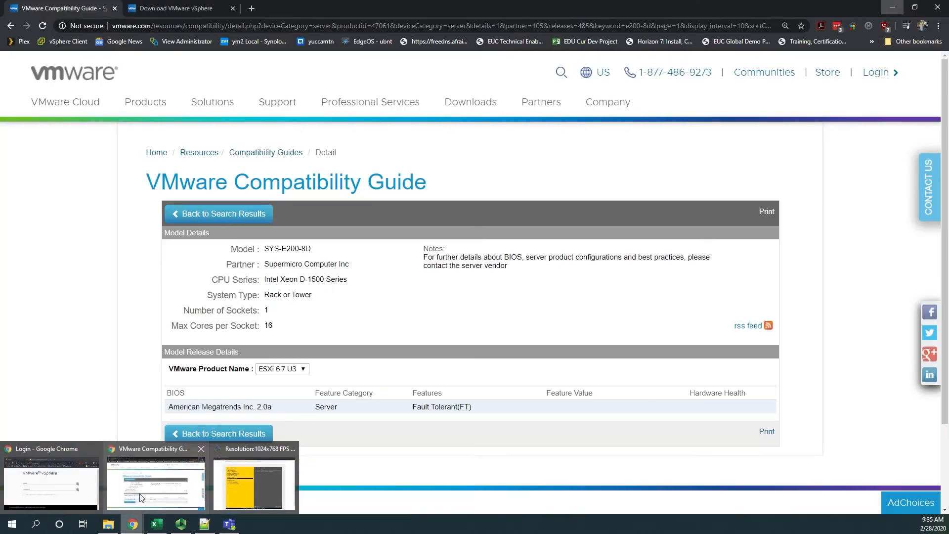
Load the ESXi host's web interface at 192.168.1.123 in a new browser tab, proceeding past the certificate privacy warning
{"action": "left_click", "coordinate": [251, 9]}
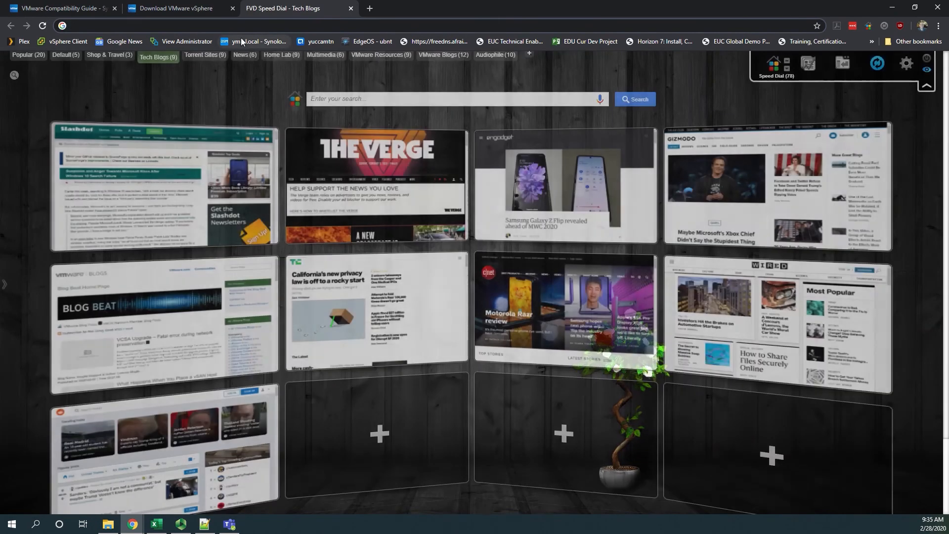
{"action": "type", "text": "192.168."}
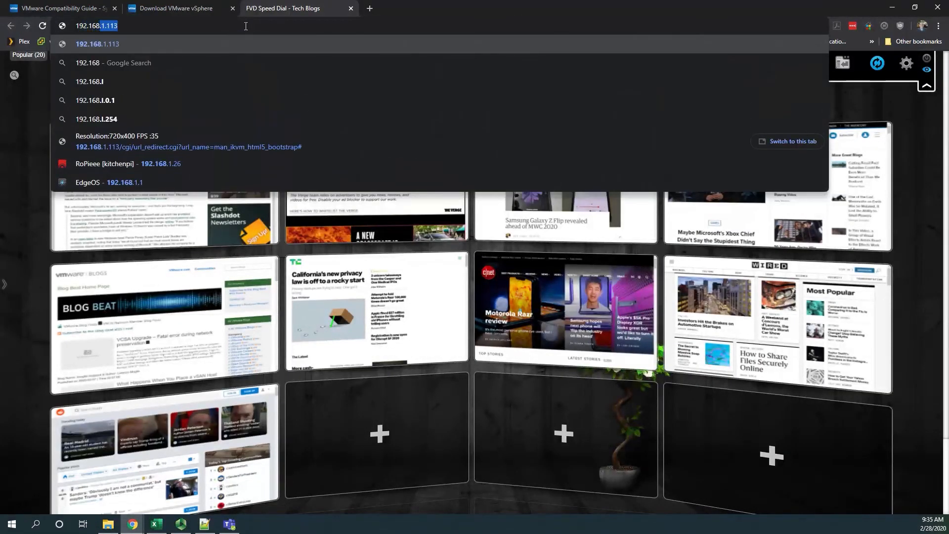
{"action": "key", "text": "BackSpace"}
{"action": "type", "text": ".1.1"}
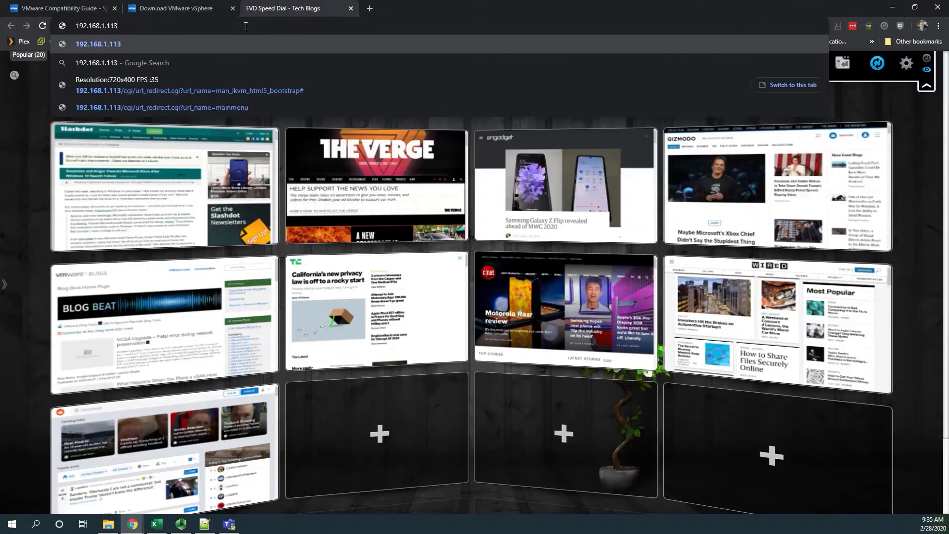
{"action": "type", "text": "23"}
{"action": "key", "text": "Return"}
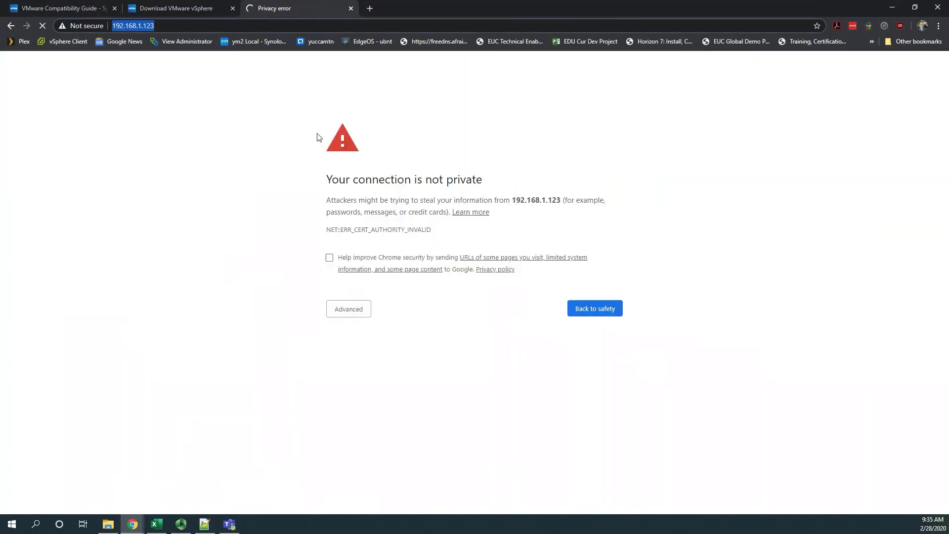
{"action": "left_click", "coordinate": [359, 310]}
{"action": "left_click", "coordinate": [382, 385]}
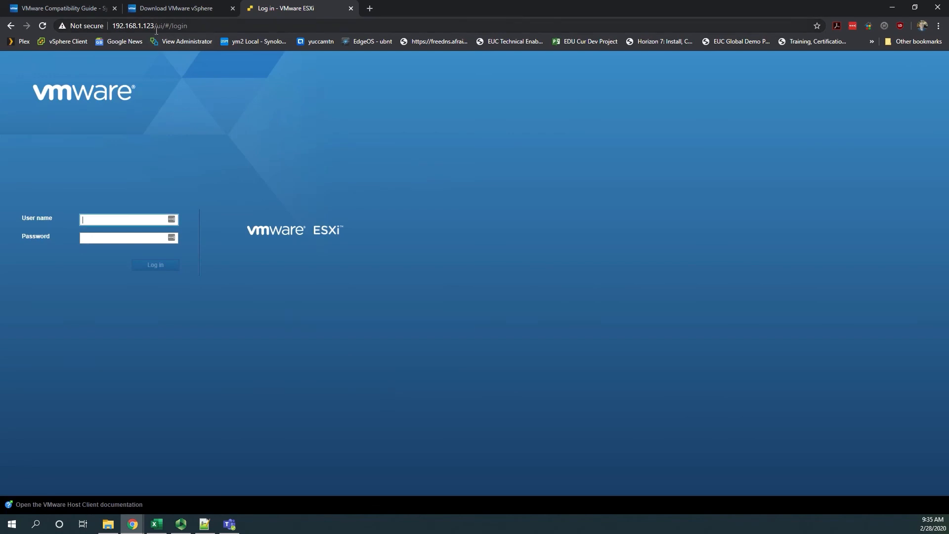
Log in to the ESXi Host Client with the user name root and the account password
{"action": "type", "text": "ROOT"}
{"action": "key", "text": "Tab"}
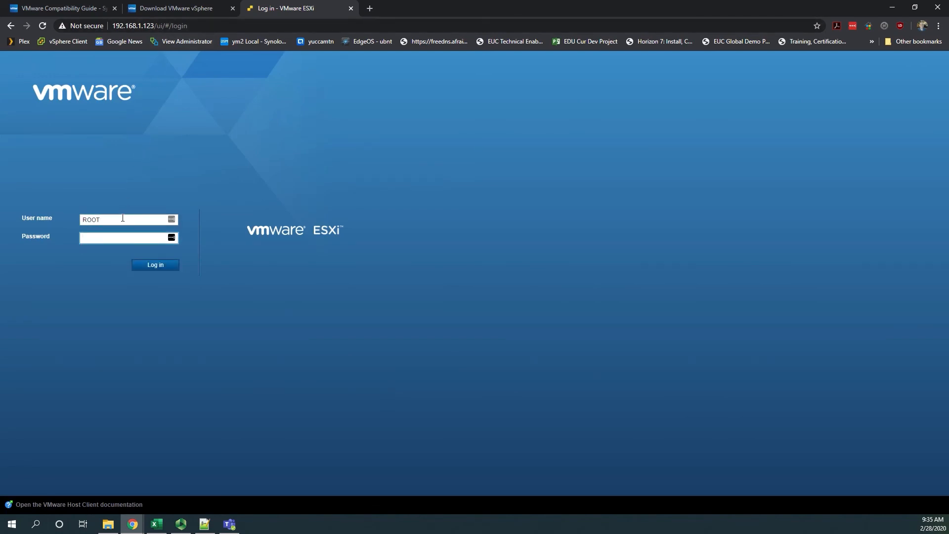
{"action": "double_click", "coordinate": [123, 218]}
{"action": "type", "text": "root"}
{"action": "key", "text": "Tab"}
{"action": "key", "text": "Return"}
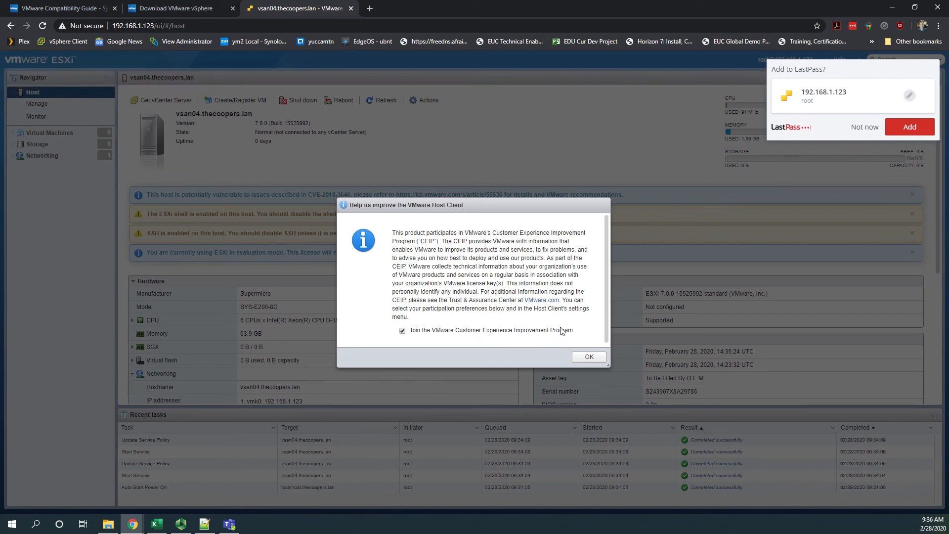
Decline saving the login in LastPass and accept joining the VMware Customer Experience Improvement Program
{"action": "left_click", "coordinate": [863, 130]}
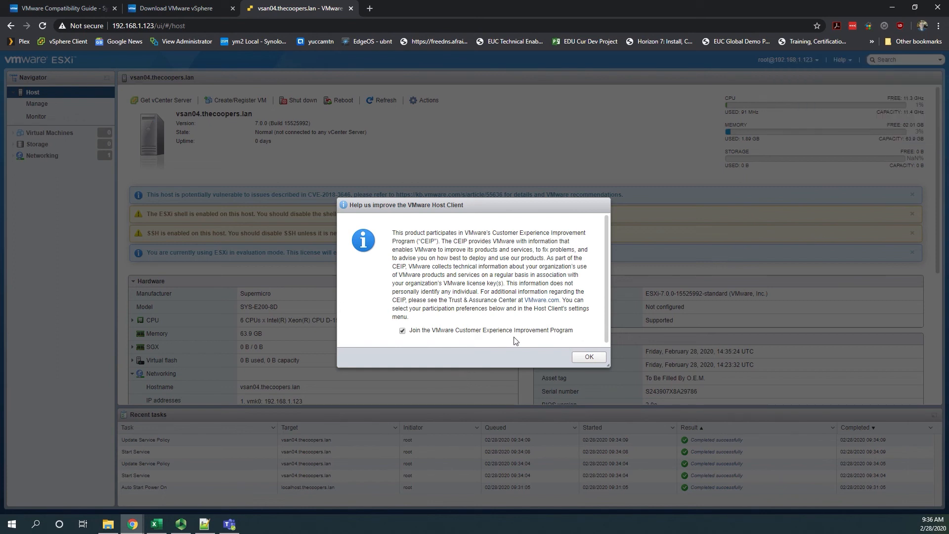
{"action": "left_click", "coordinate": [589, 357]}
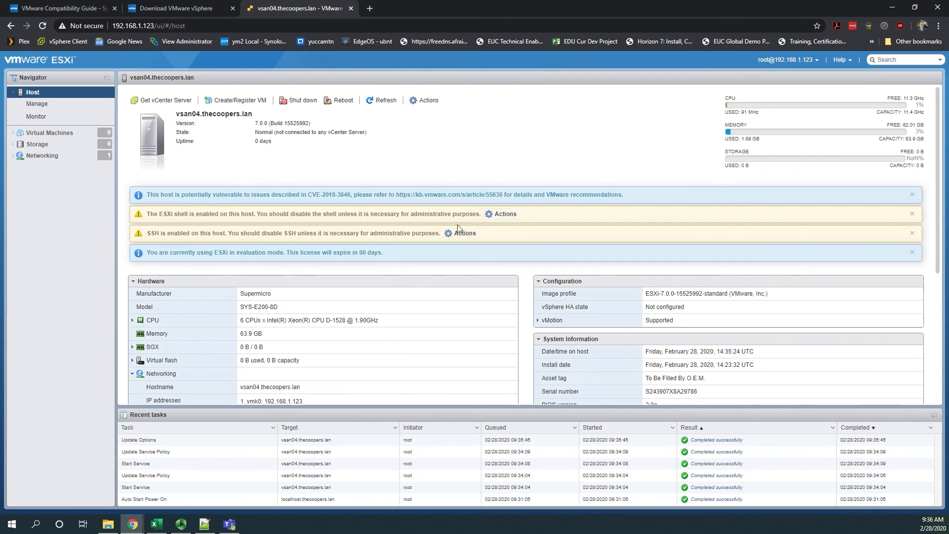
Dismiss the host's notifications about the enabled ESXi Shell and SSH
{"action": "left_click", "coordinate": [505, 214]}
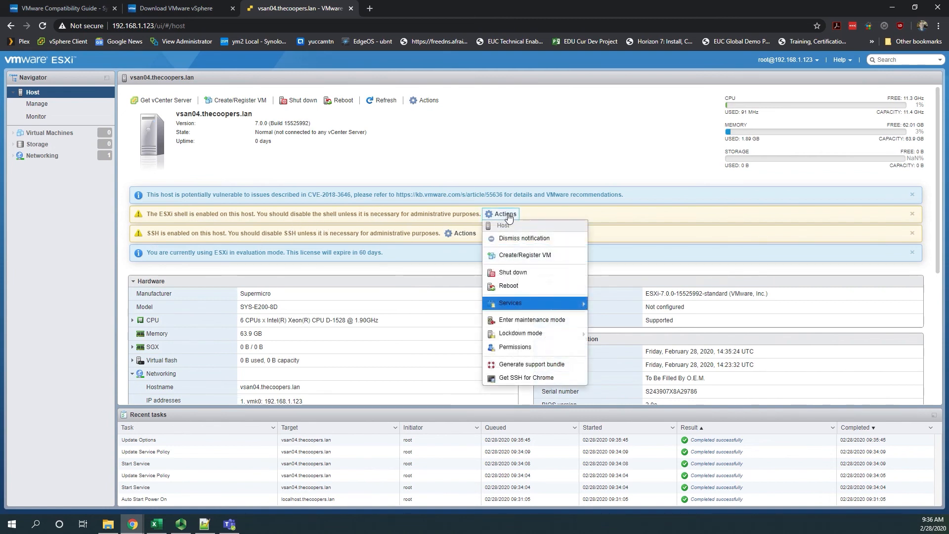
{"action": "left_click", "coordinate": [518, 240]}
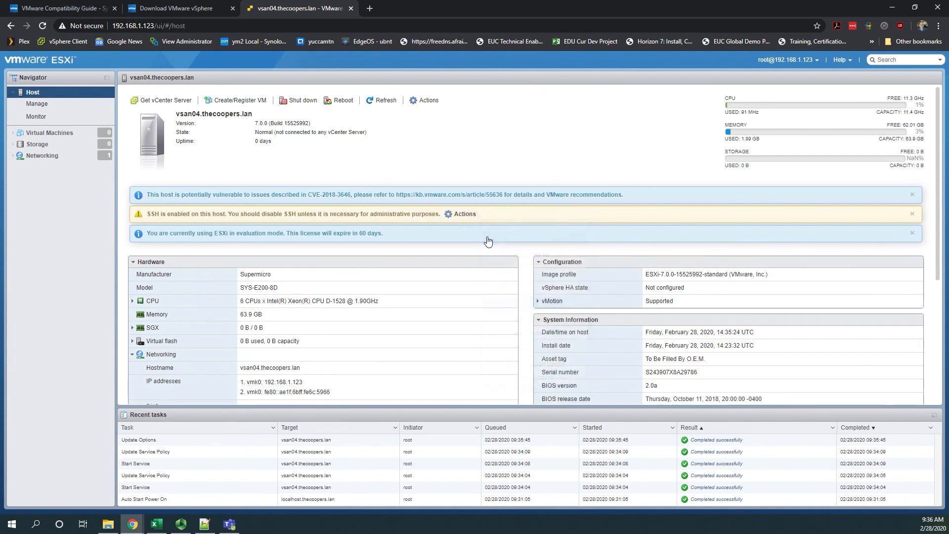
{"action": "left_click", "coordinate": [463, 214]}
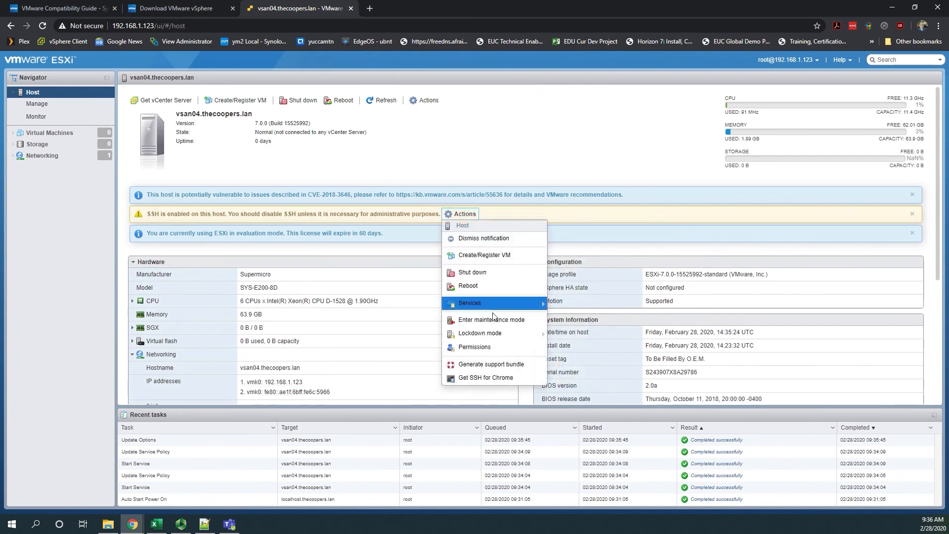
{"action": "left_click", "coordinate": [503, 239]}
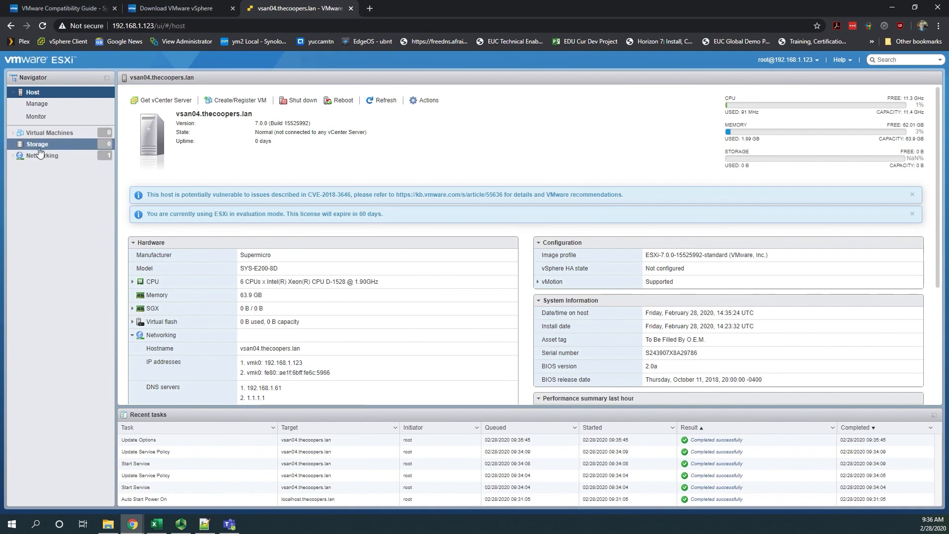
Show the host's networking configuration with its port groups
{"action": "left_click", "coordinate": [20, 158]}
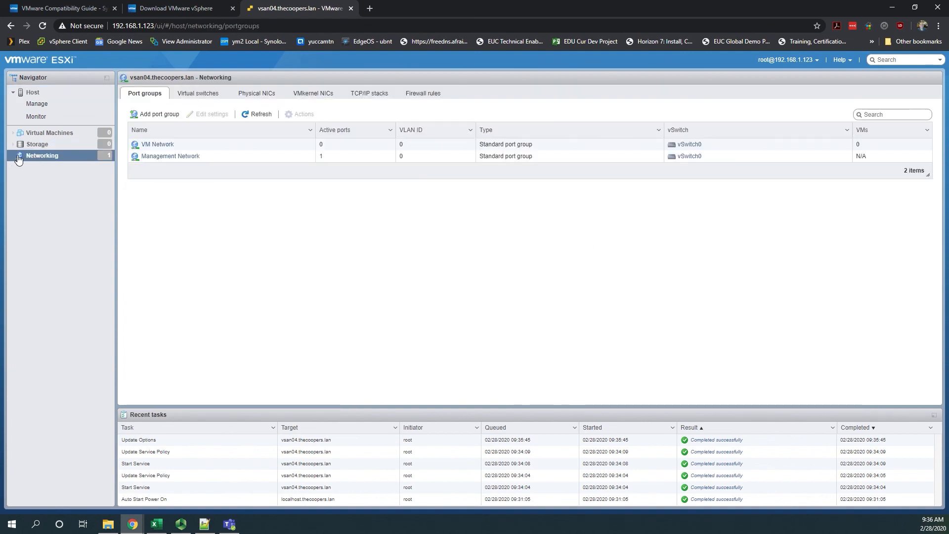